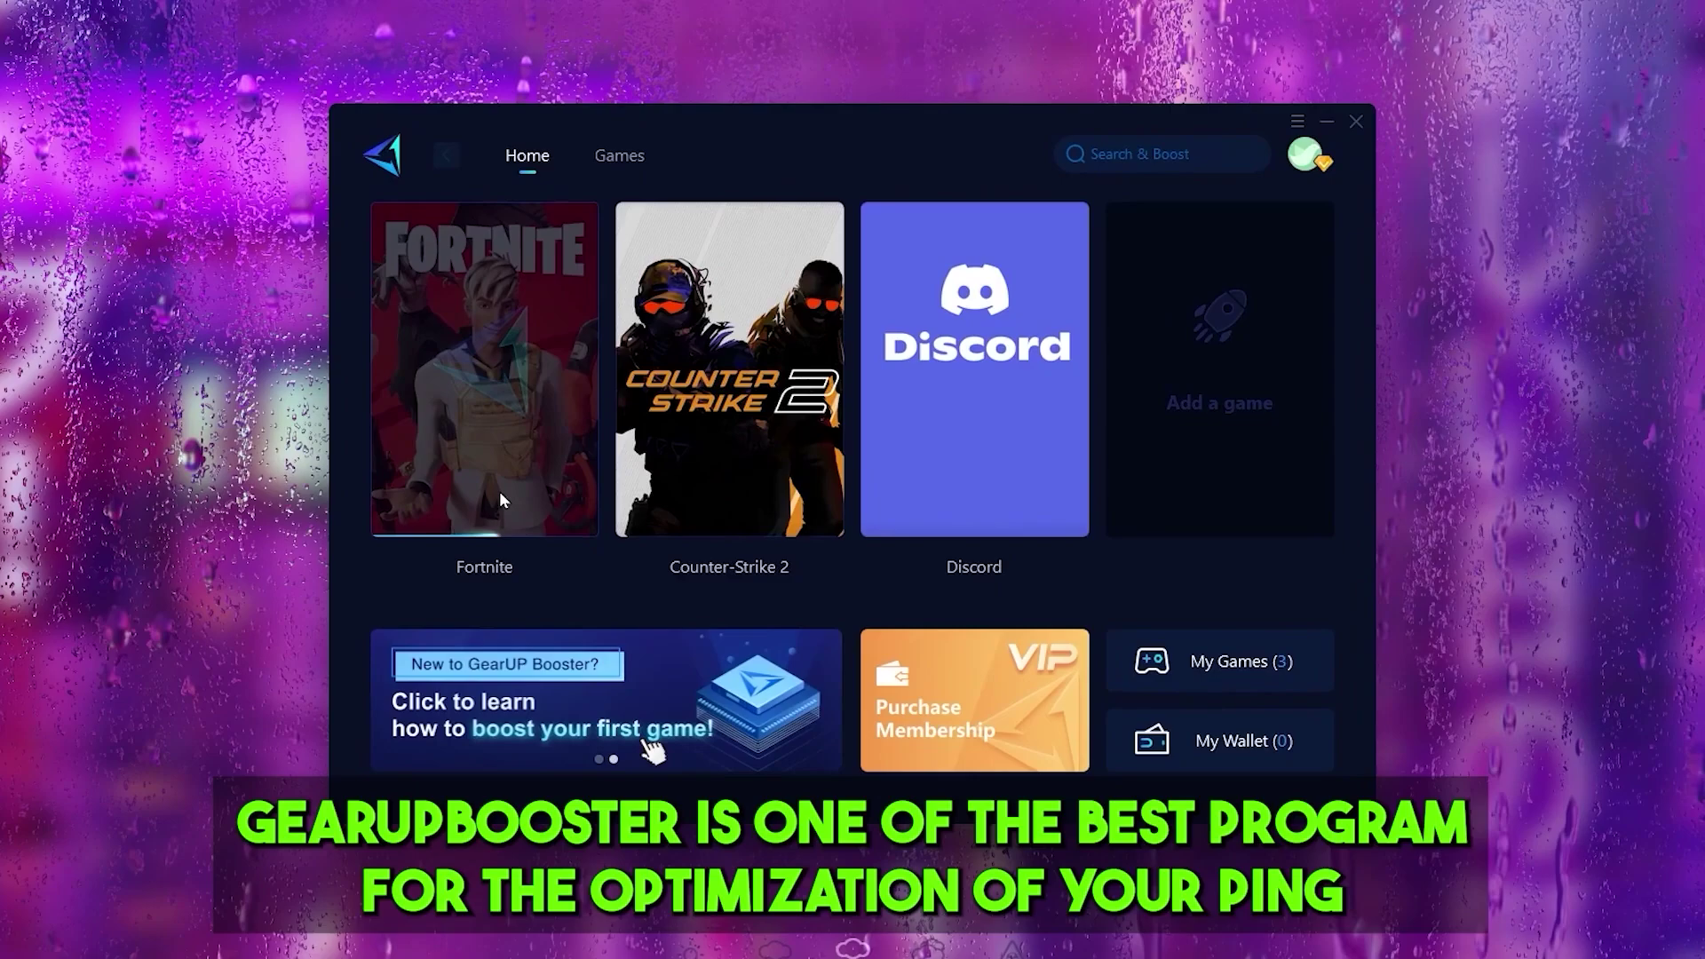
Open the Fortnite boost page and scroll through the Middle East server nodes and pings.
click(499, 491)
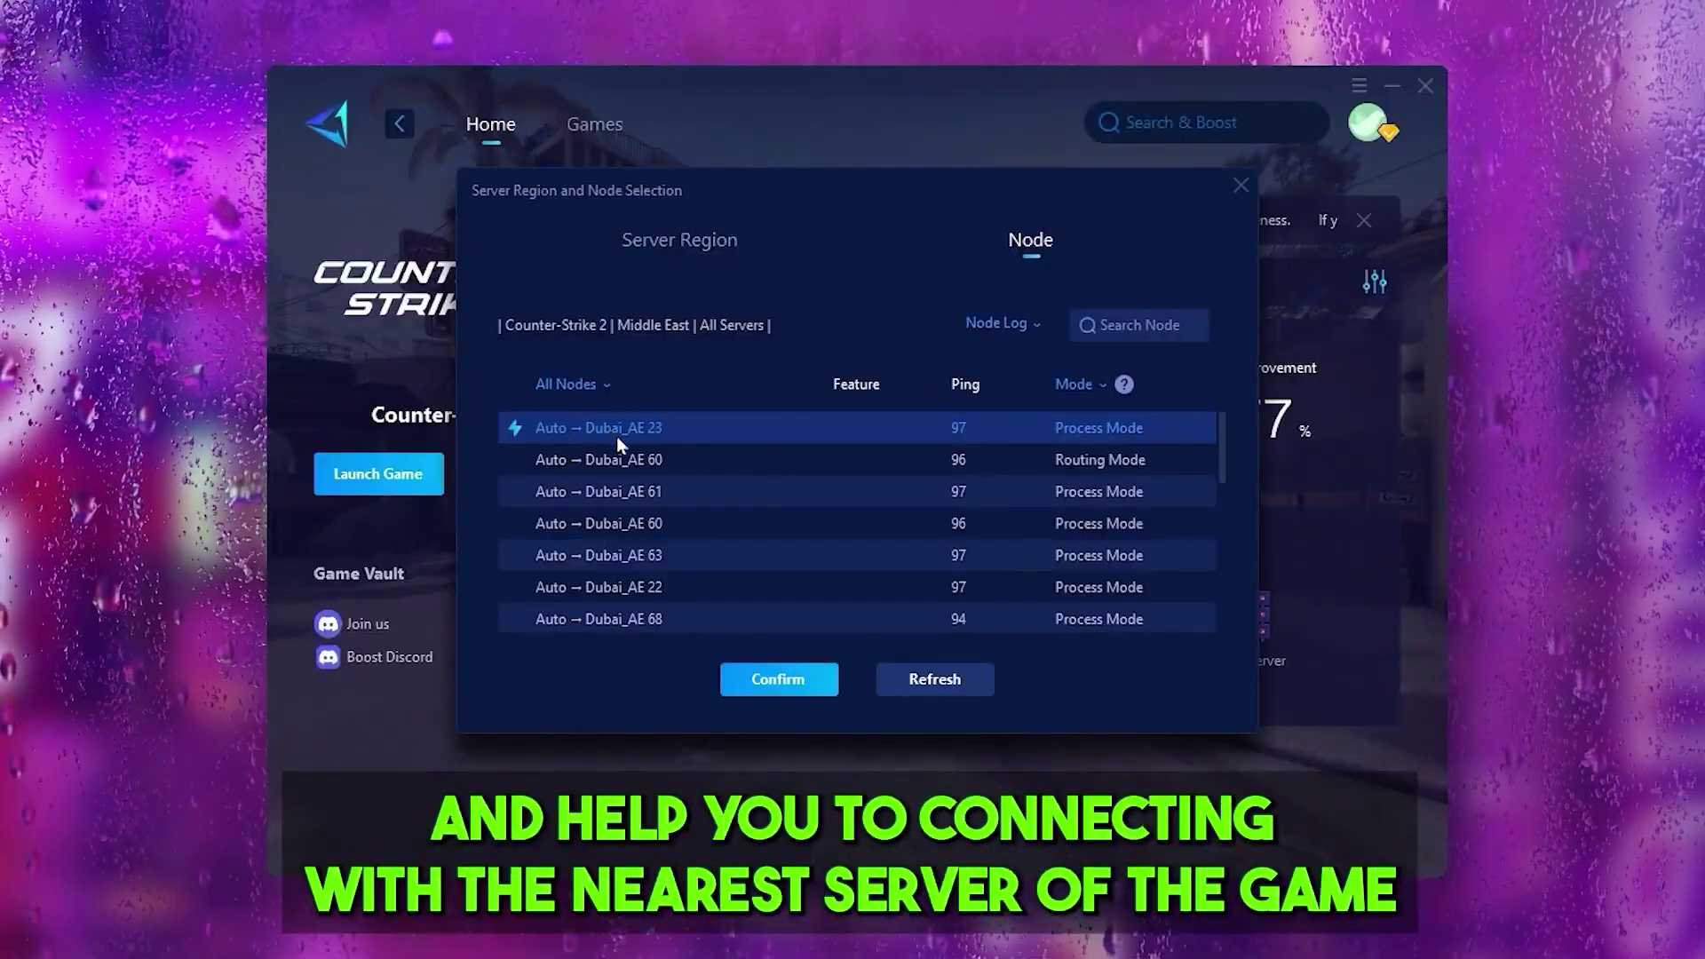
scroll(616, 435, down, 2)
scroll(622, 506, down, 3)
scroll(690, 535, down, 3)
scroll(705, 524, down, 2)
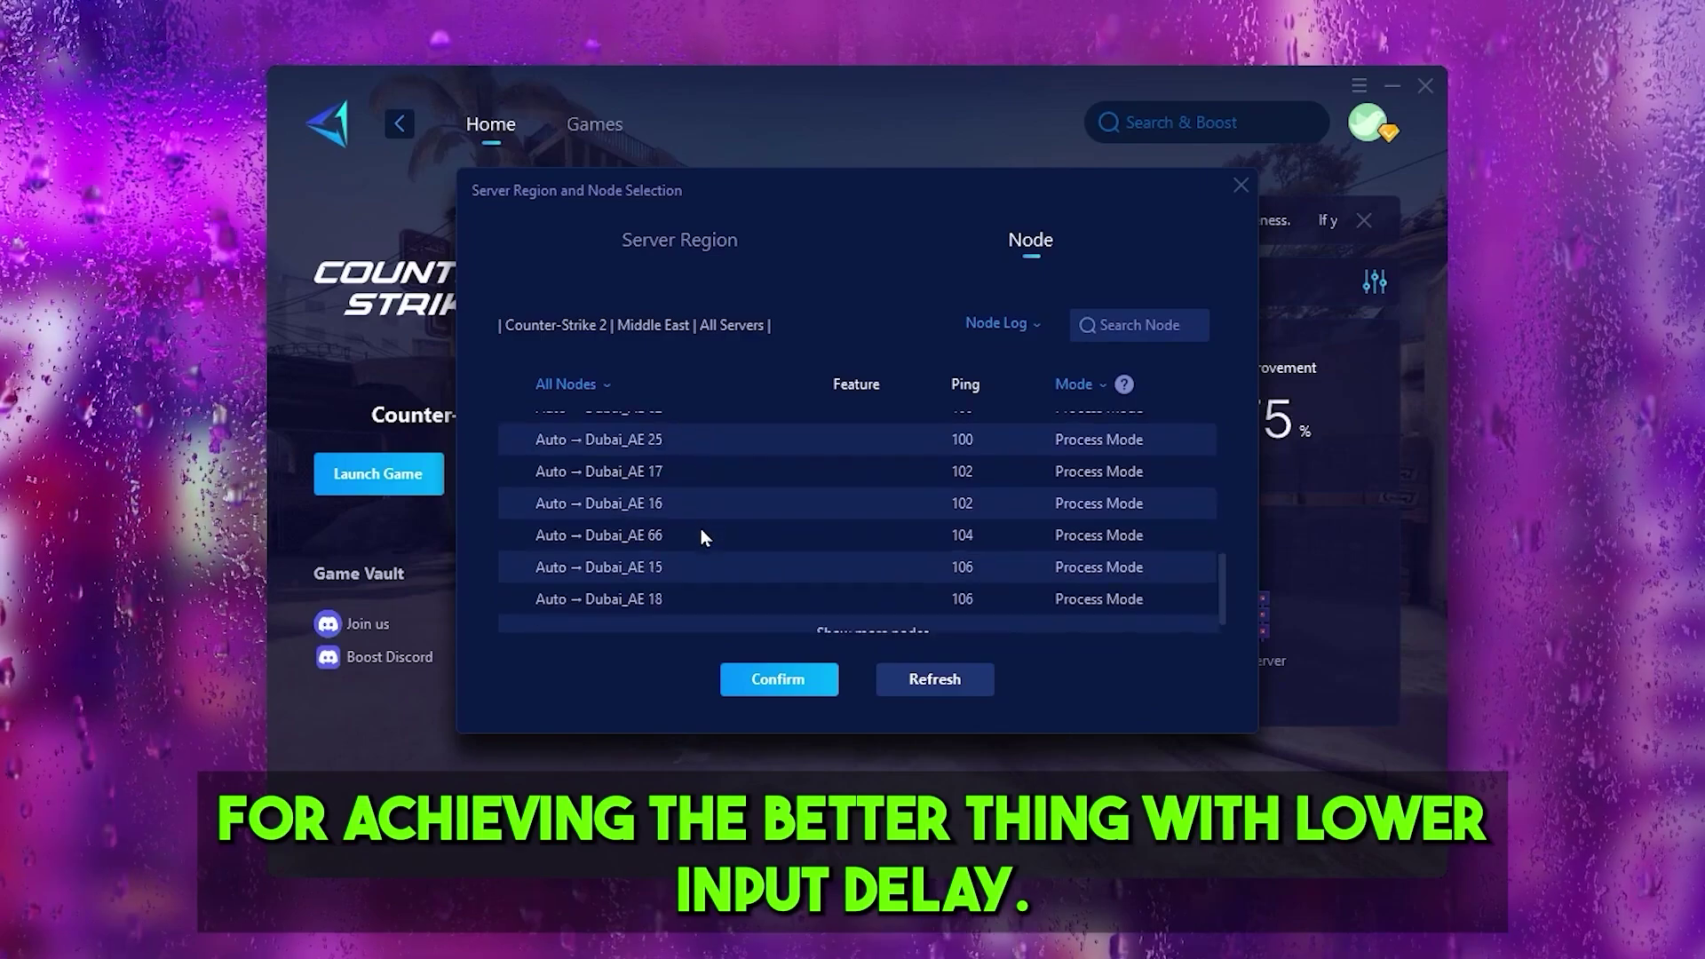
scroll(705, 533, down, 1)
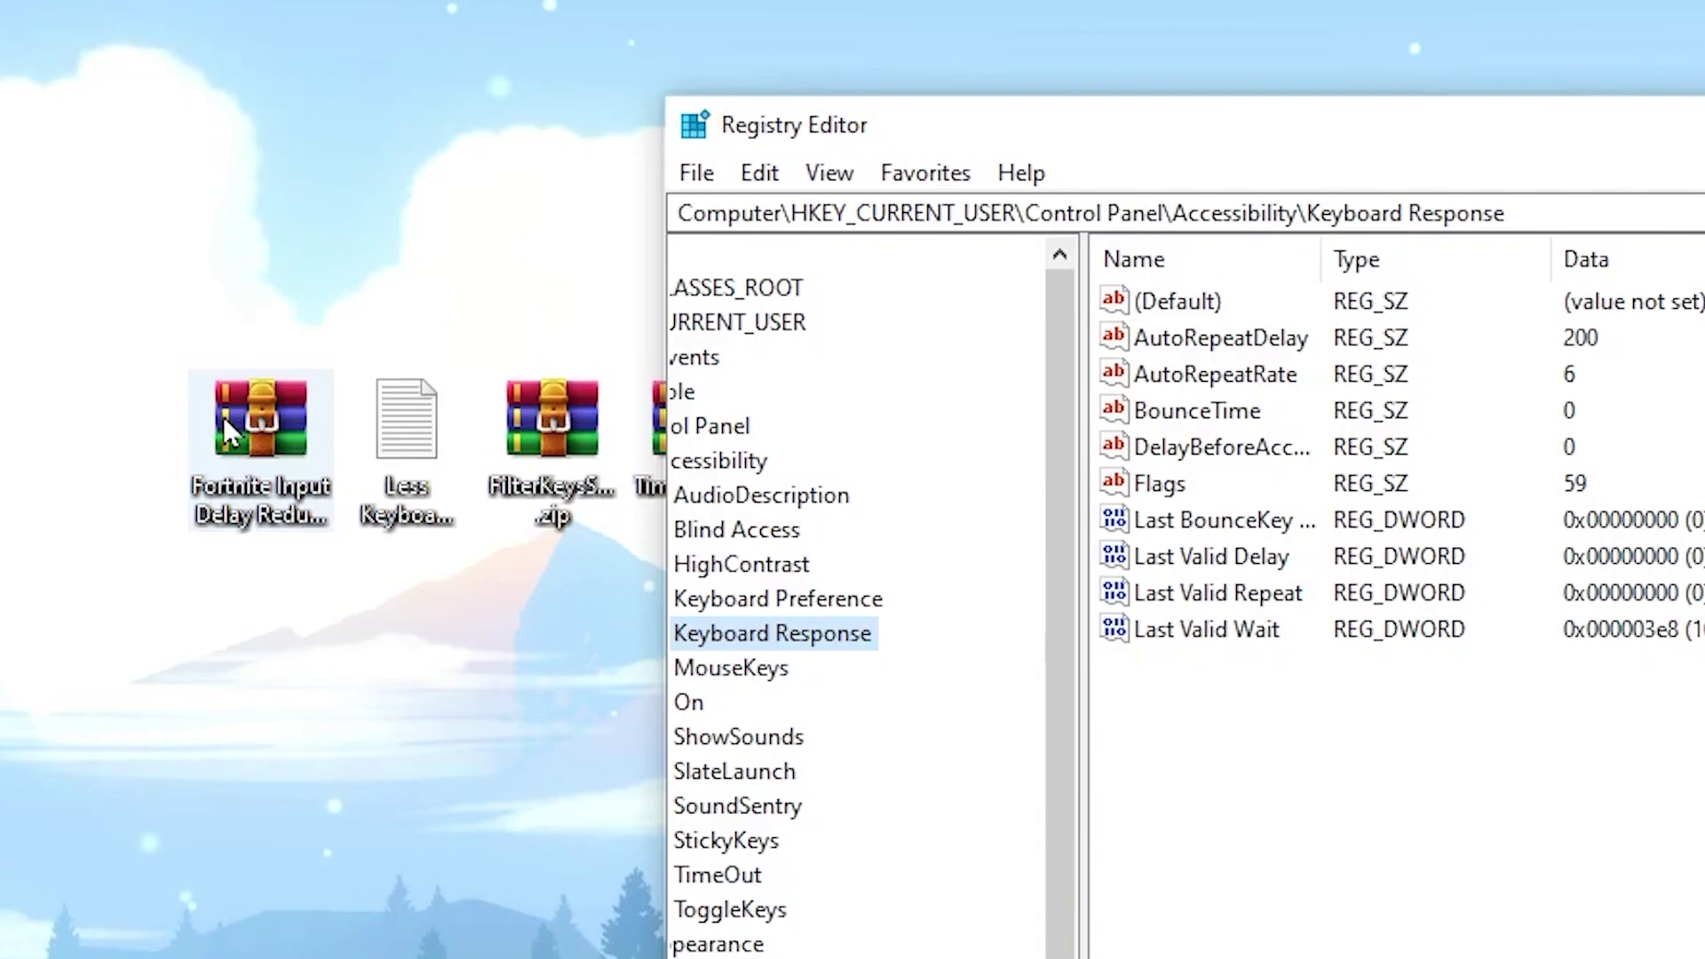
Drag Registry Editor to the right to reveal the desktop input-delay files.
drag(890, 144, 1173, 142)
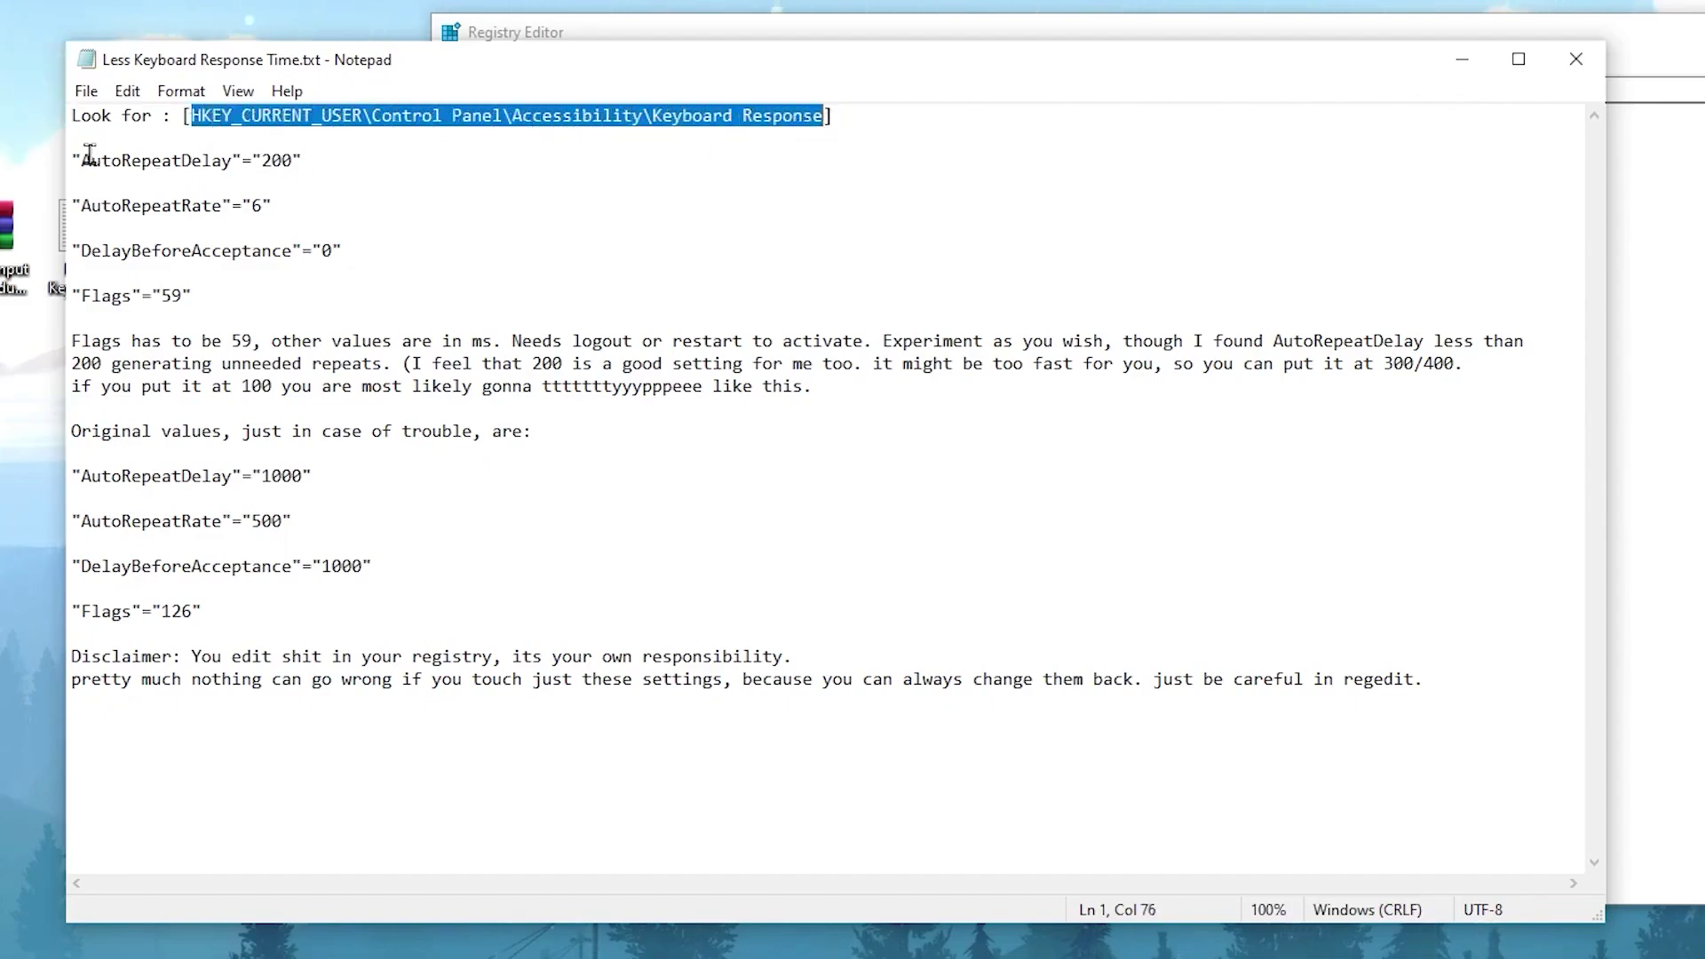
Review the recommended and original fallback Keyboard Response values in the notes, then minimise Notepad.
drag(89, 160, 253, 249)
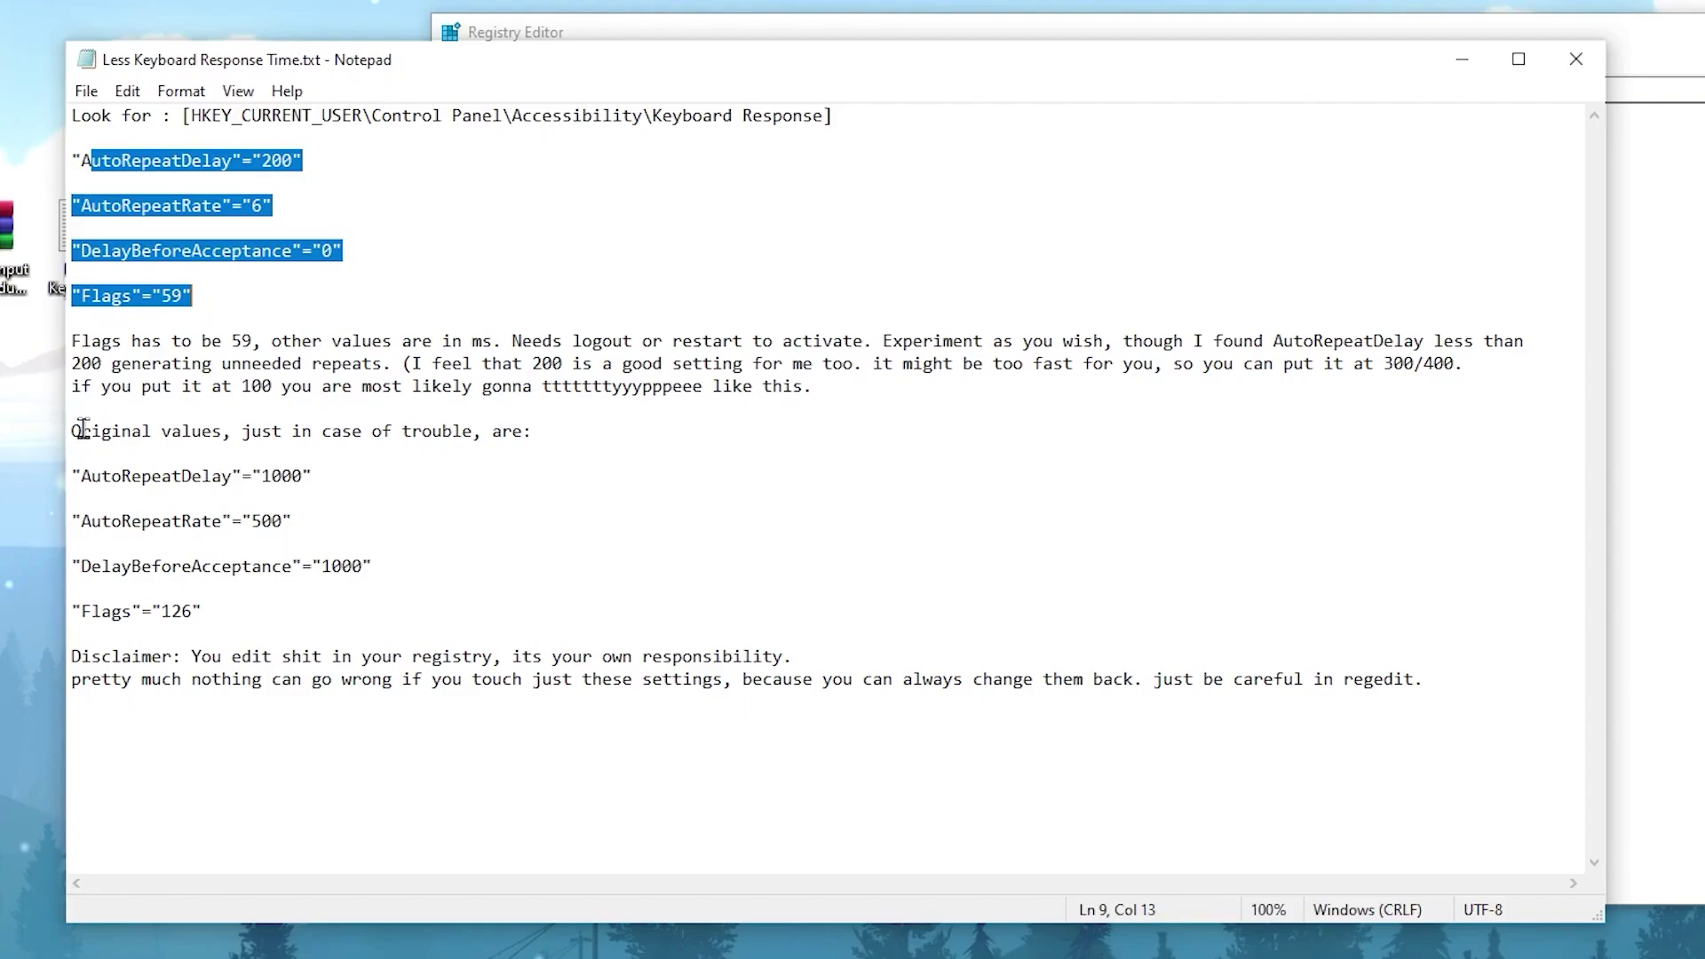
drag(82, 431, 379, 596)
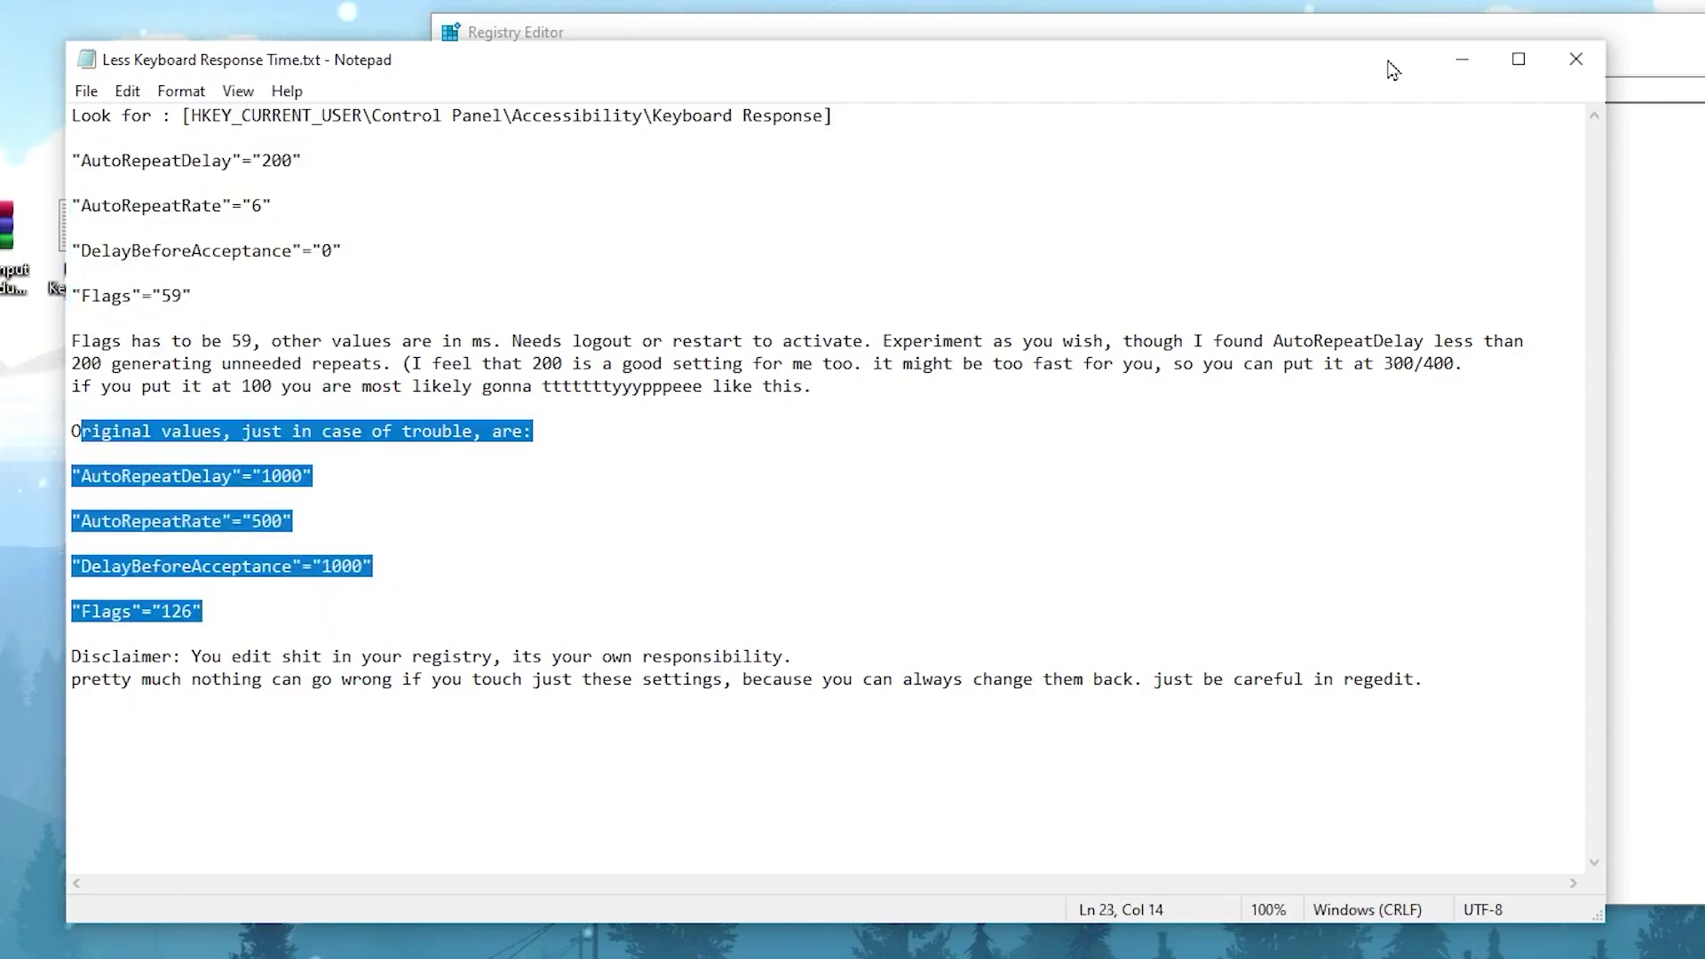
click(1460, 68)
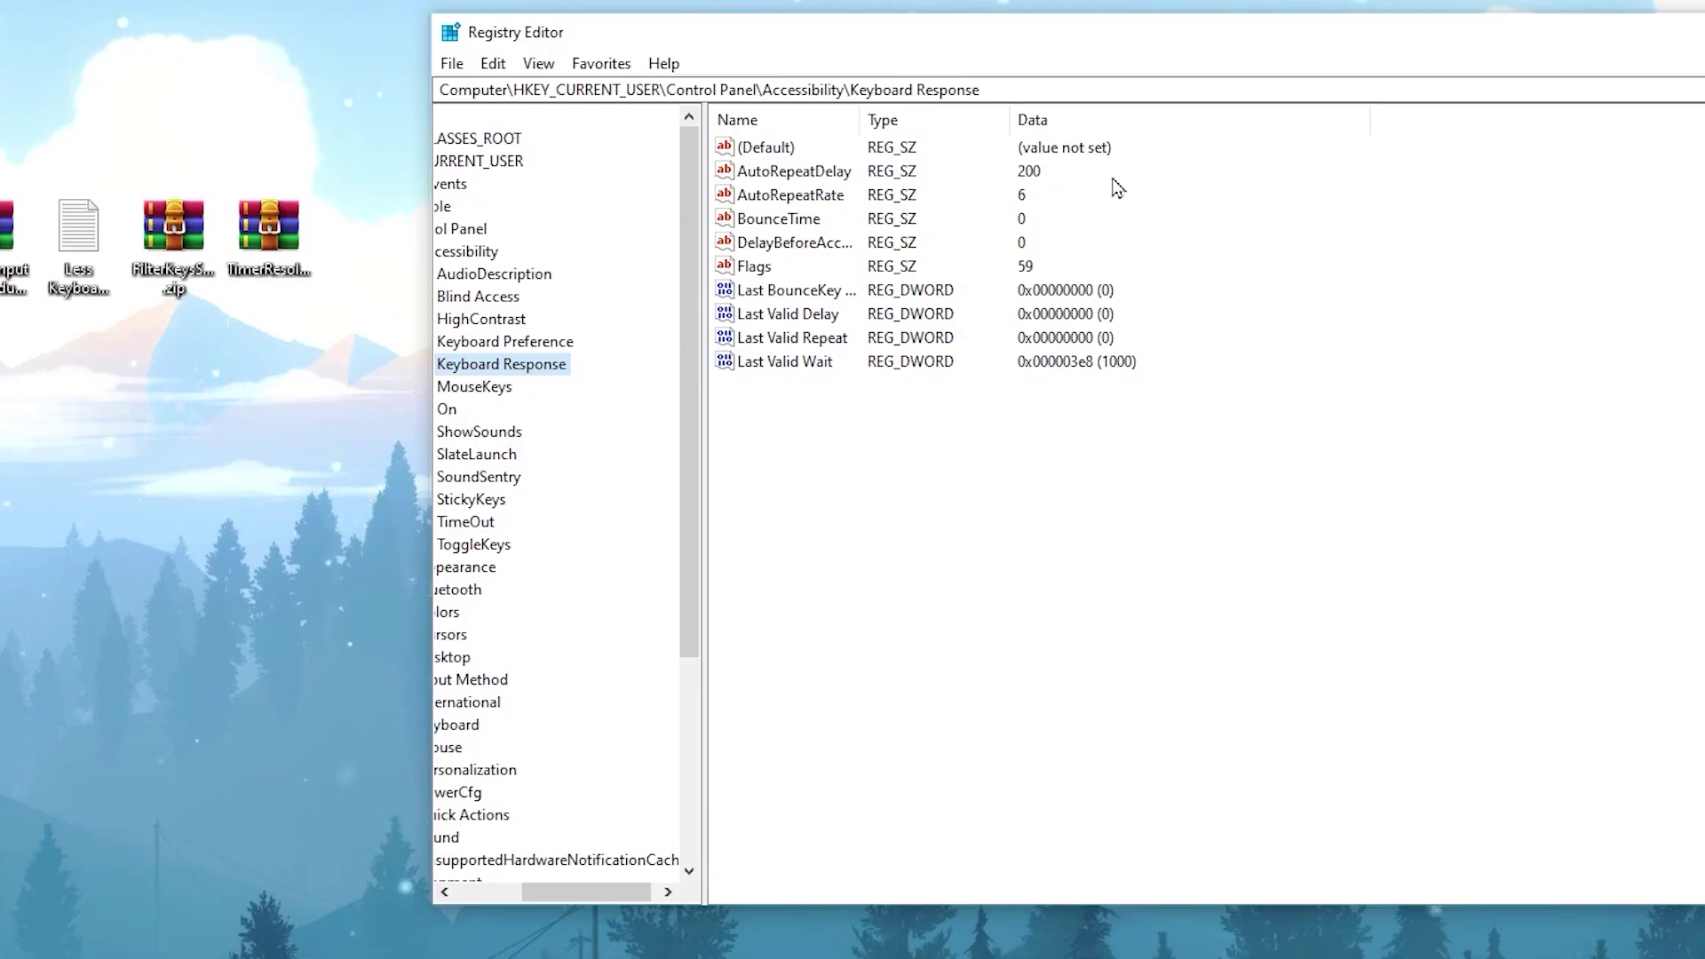
Confirm AutoRepeatDelay 200, AutoRepeatRate 6 and Flags 59 through each value's Modify dialog.
right_click(811, 175)
click(875, 179)
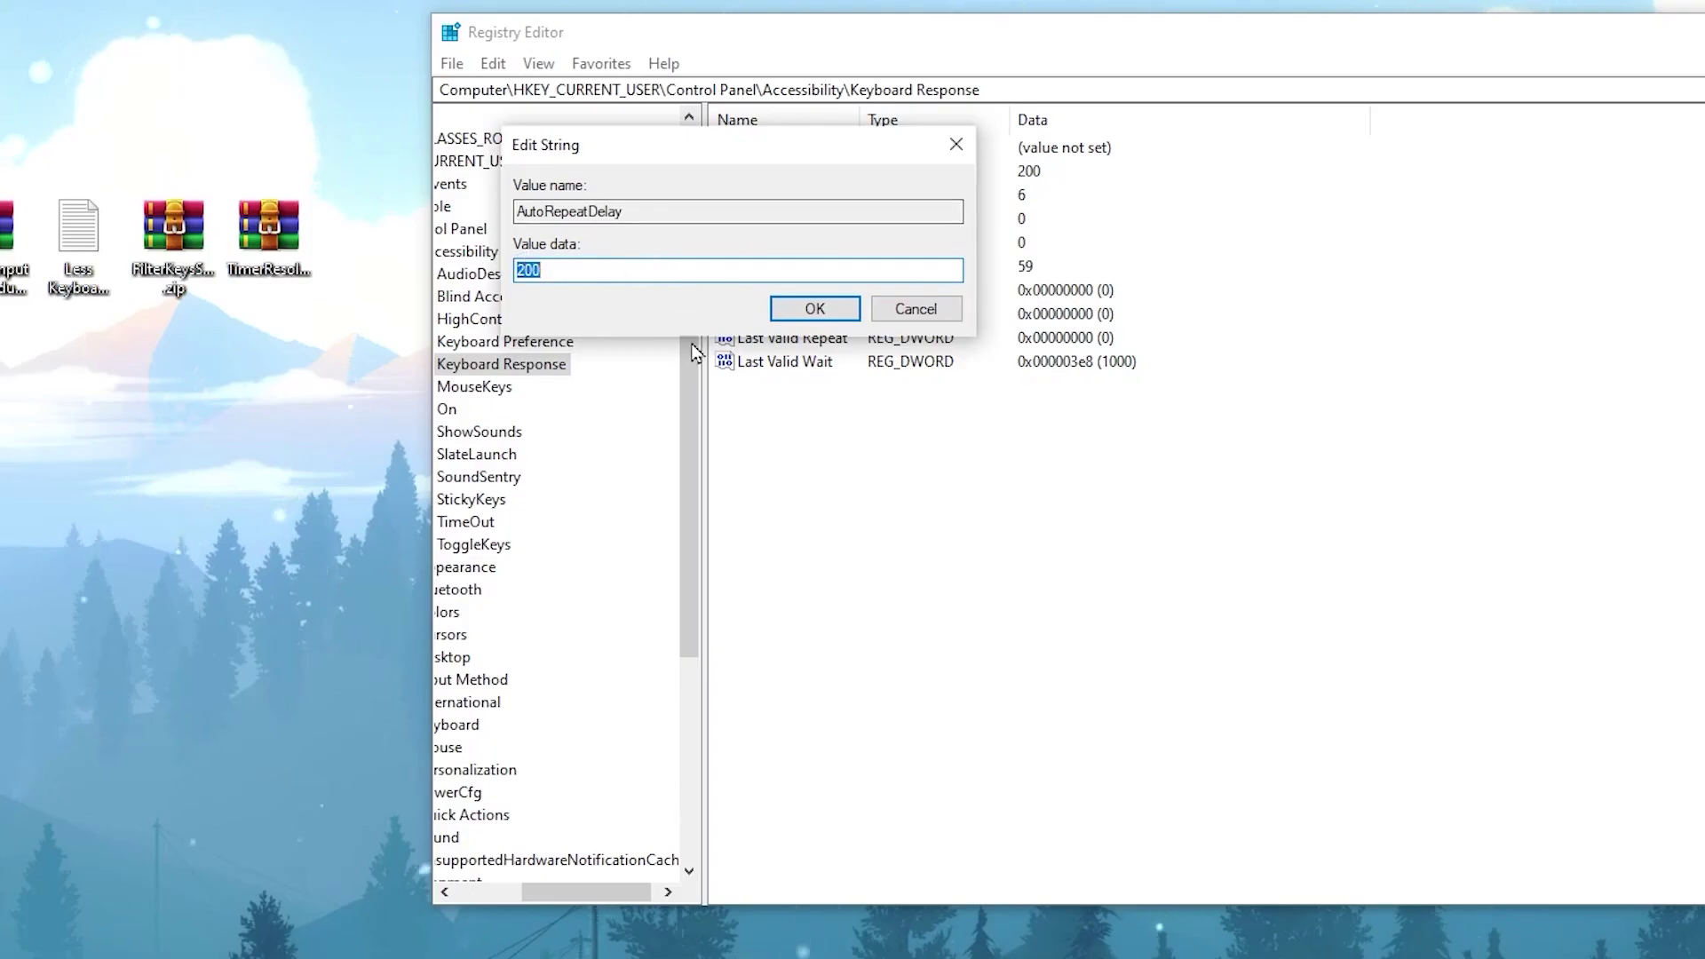
click(815, 307)
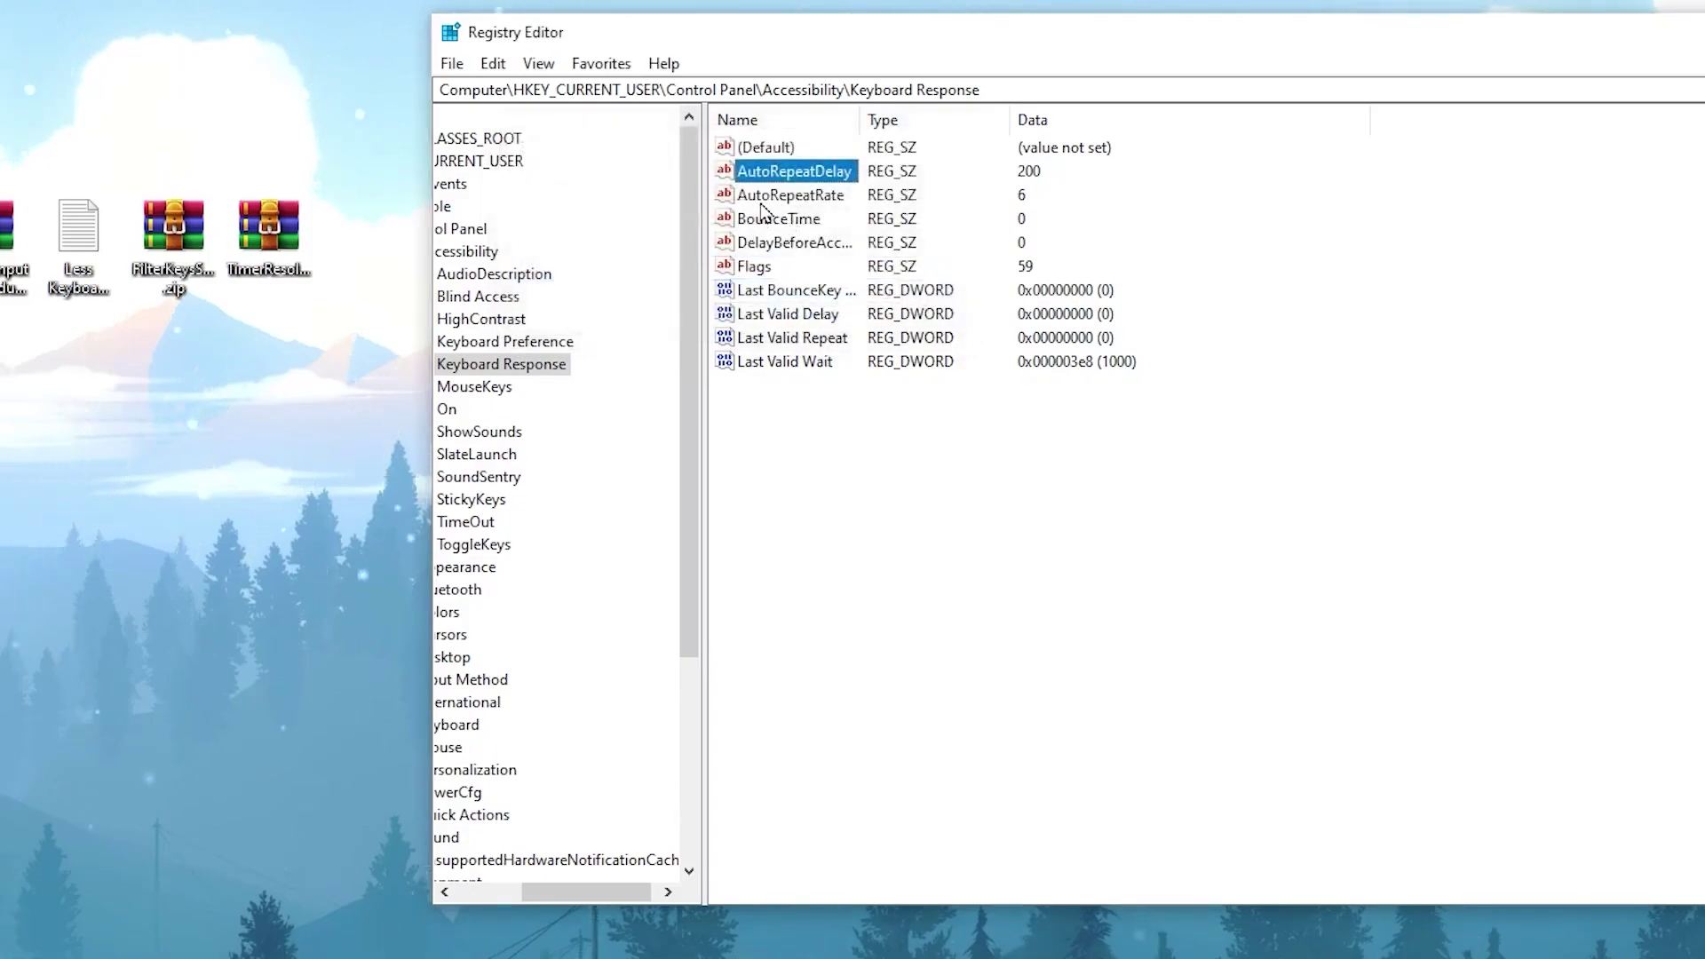
right_click(821, 195)
click(897, 210)
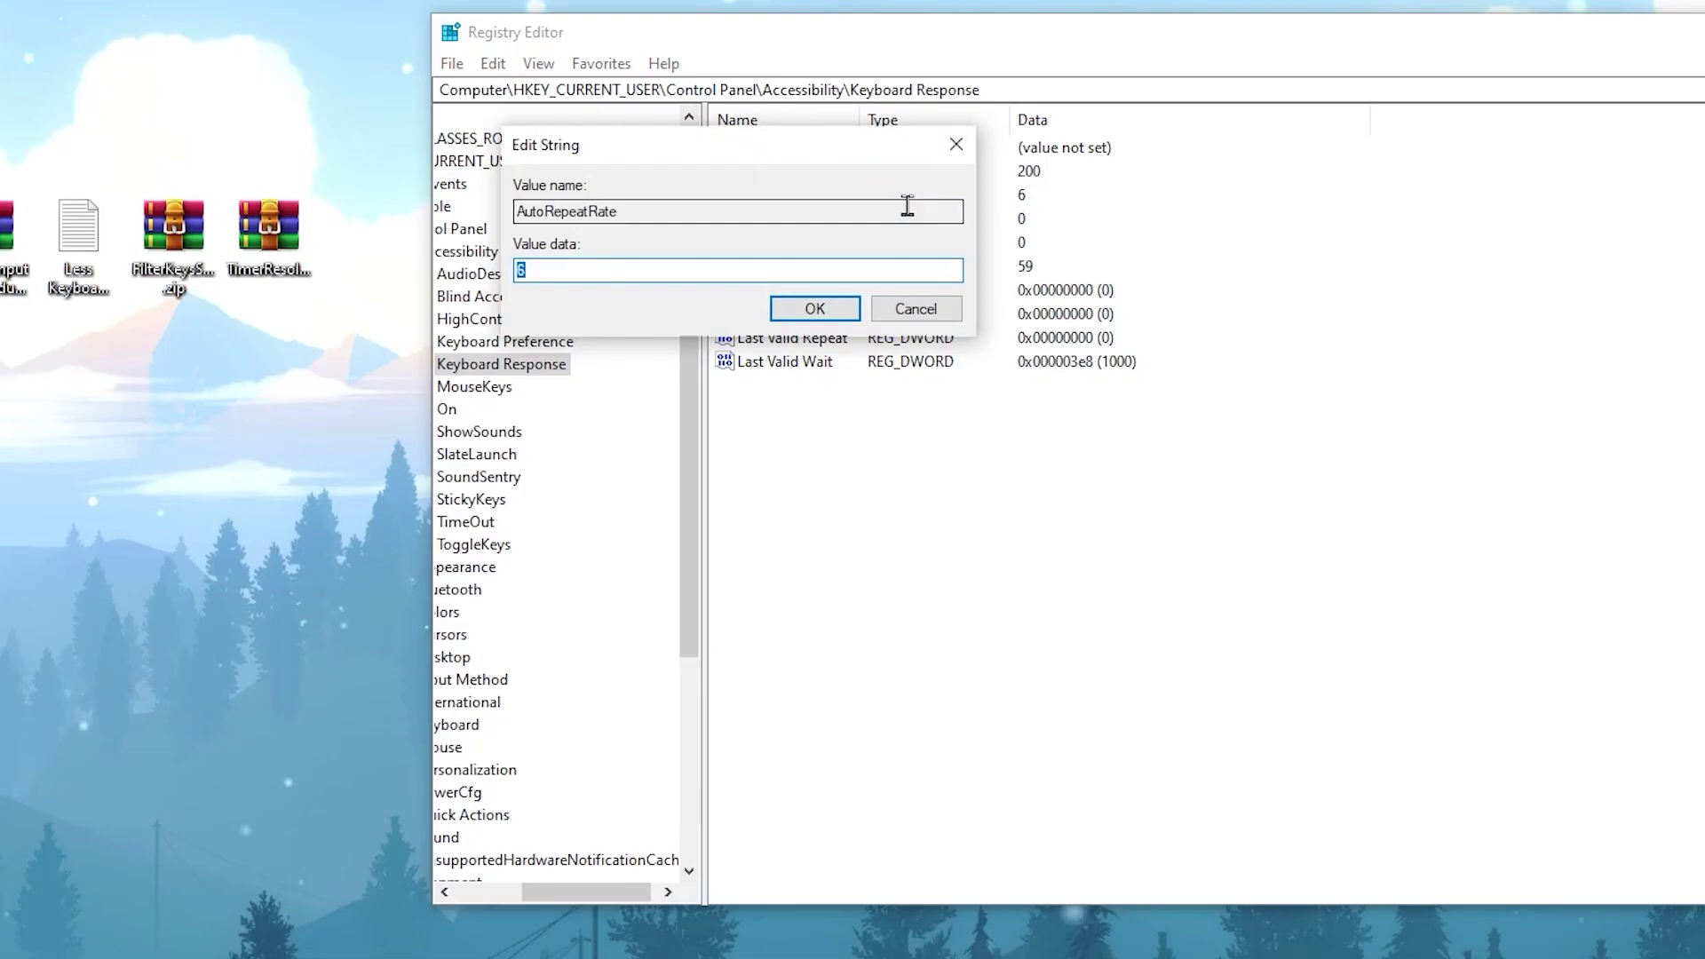
click(815, 309)
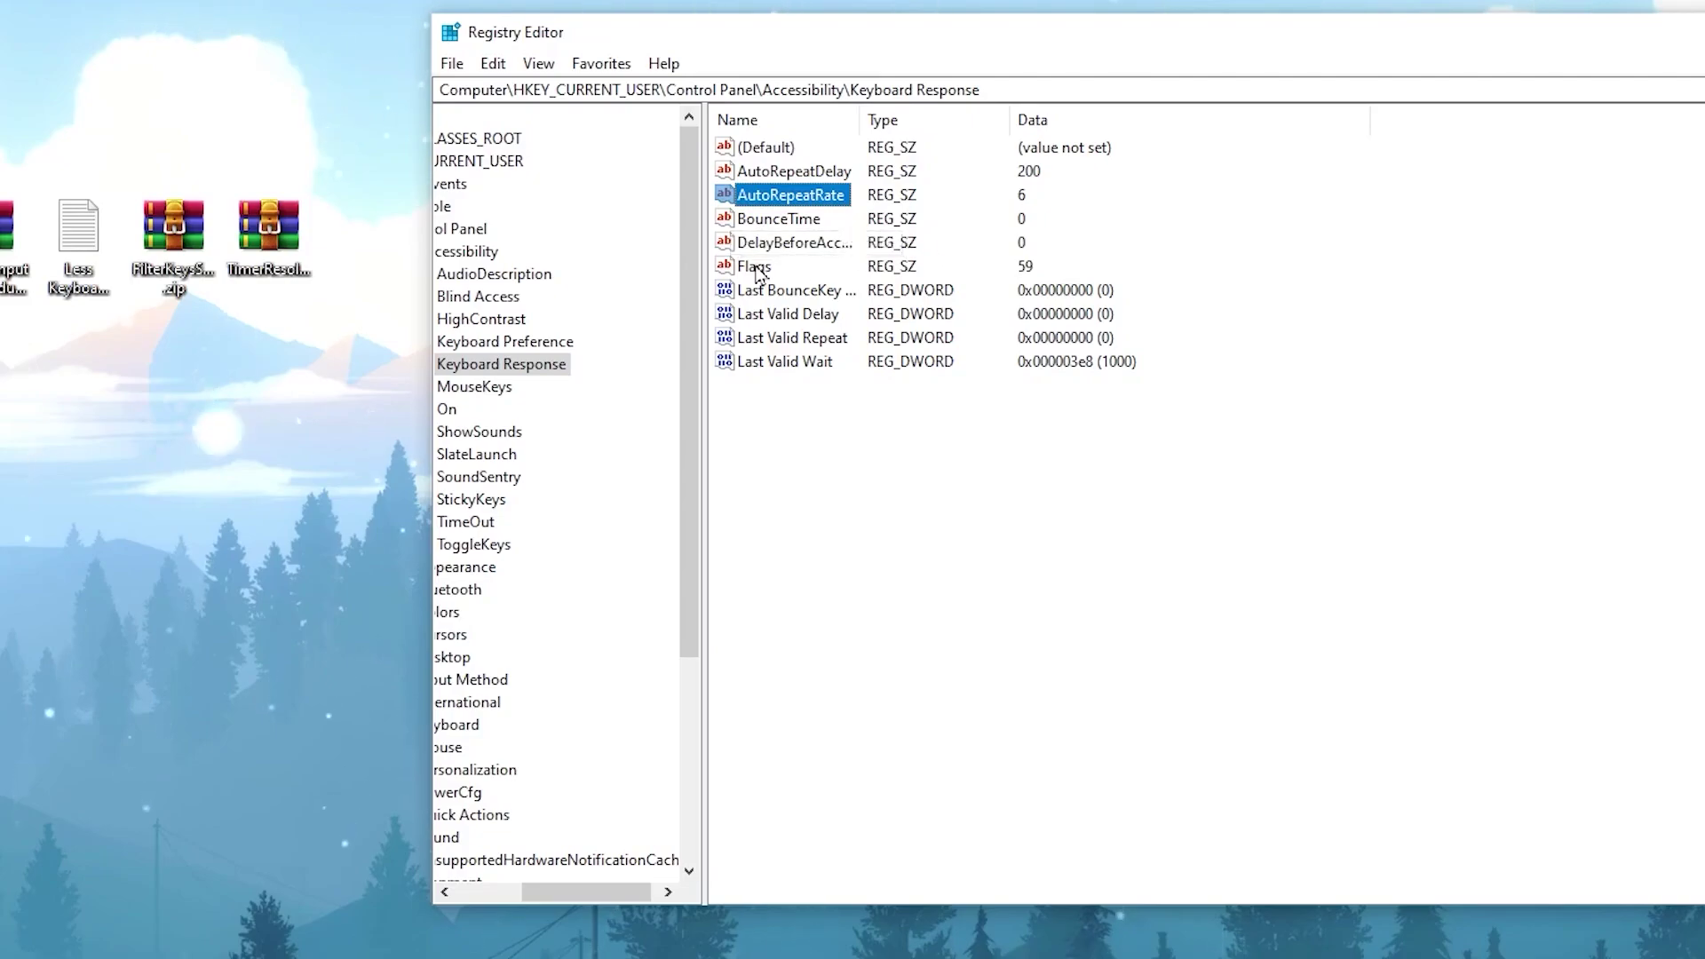
right_click(756, 268)
click(803, 279)
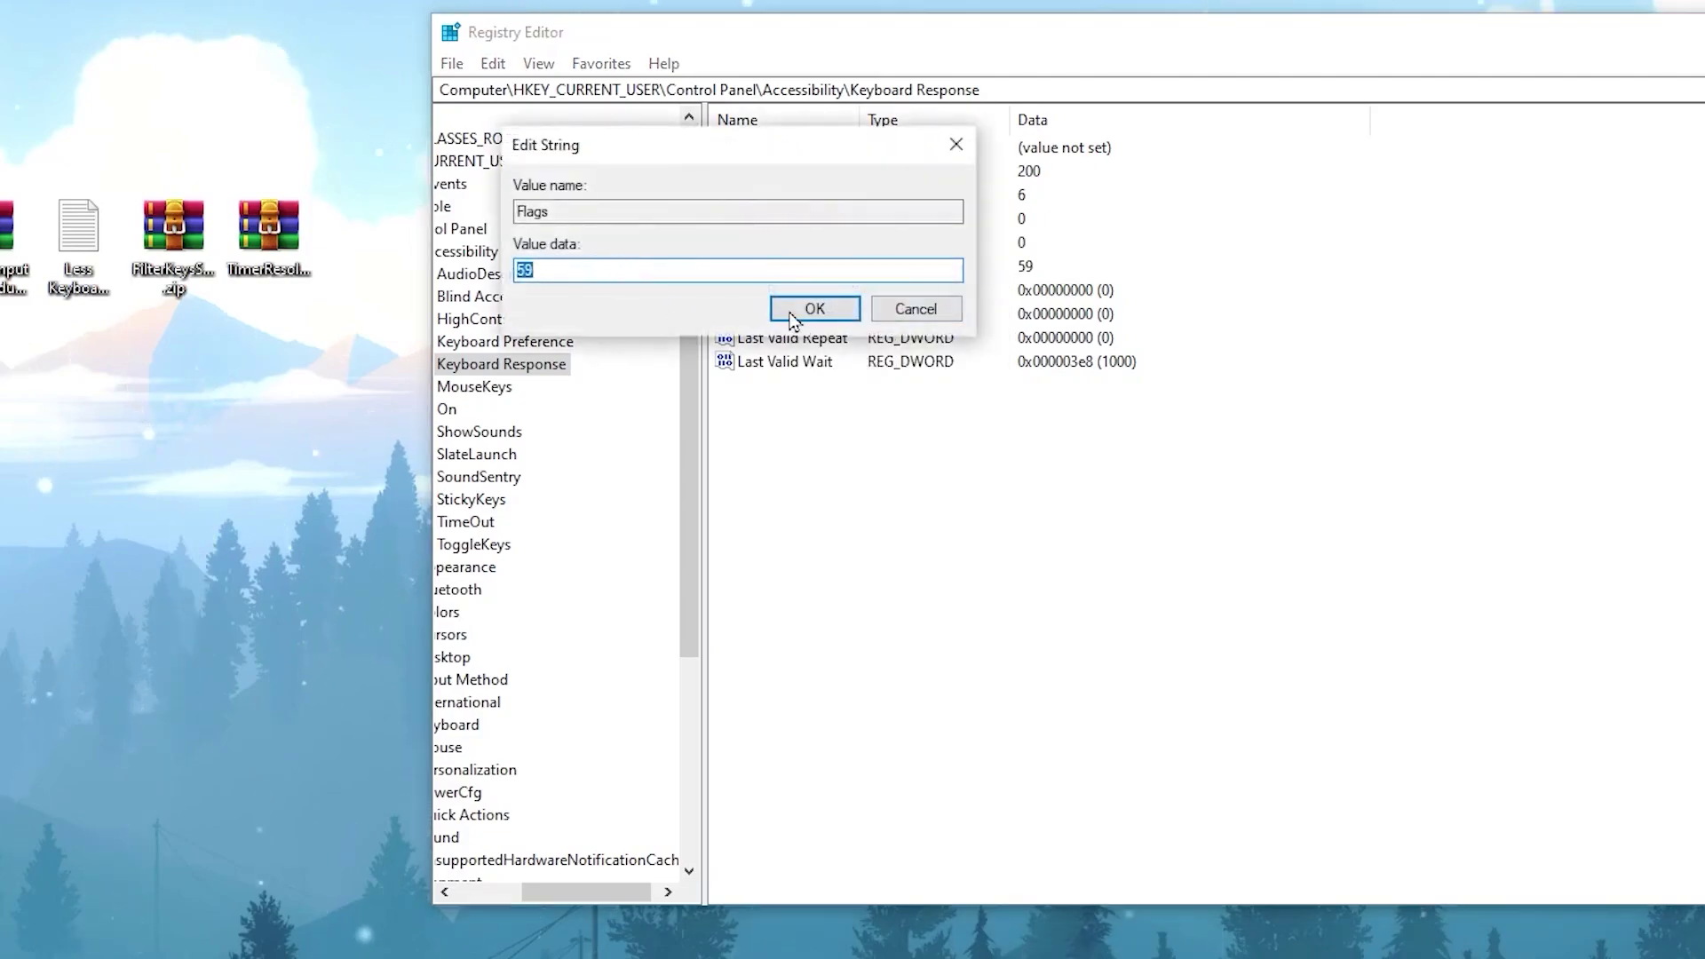
click(814, 309)
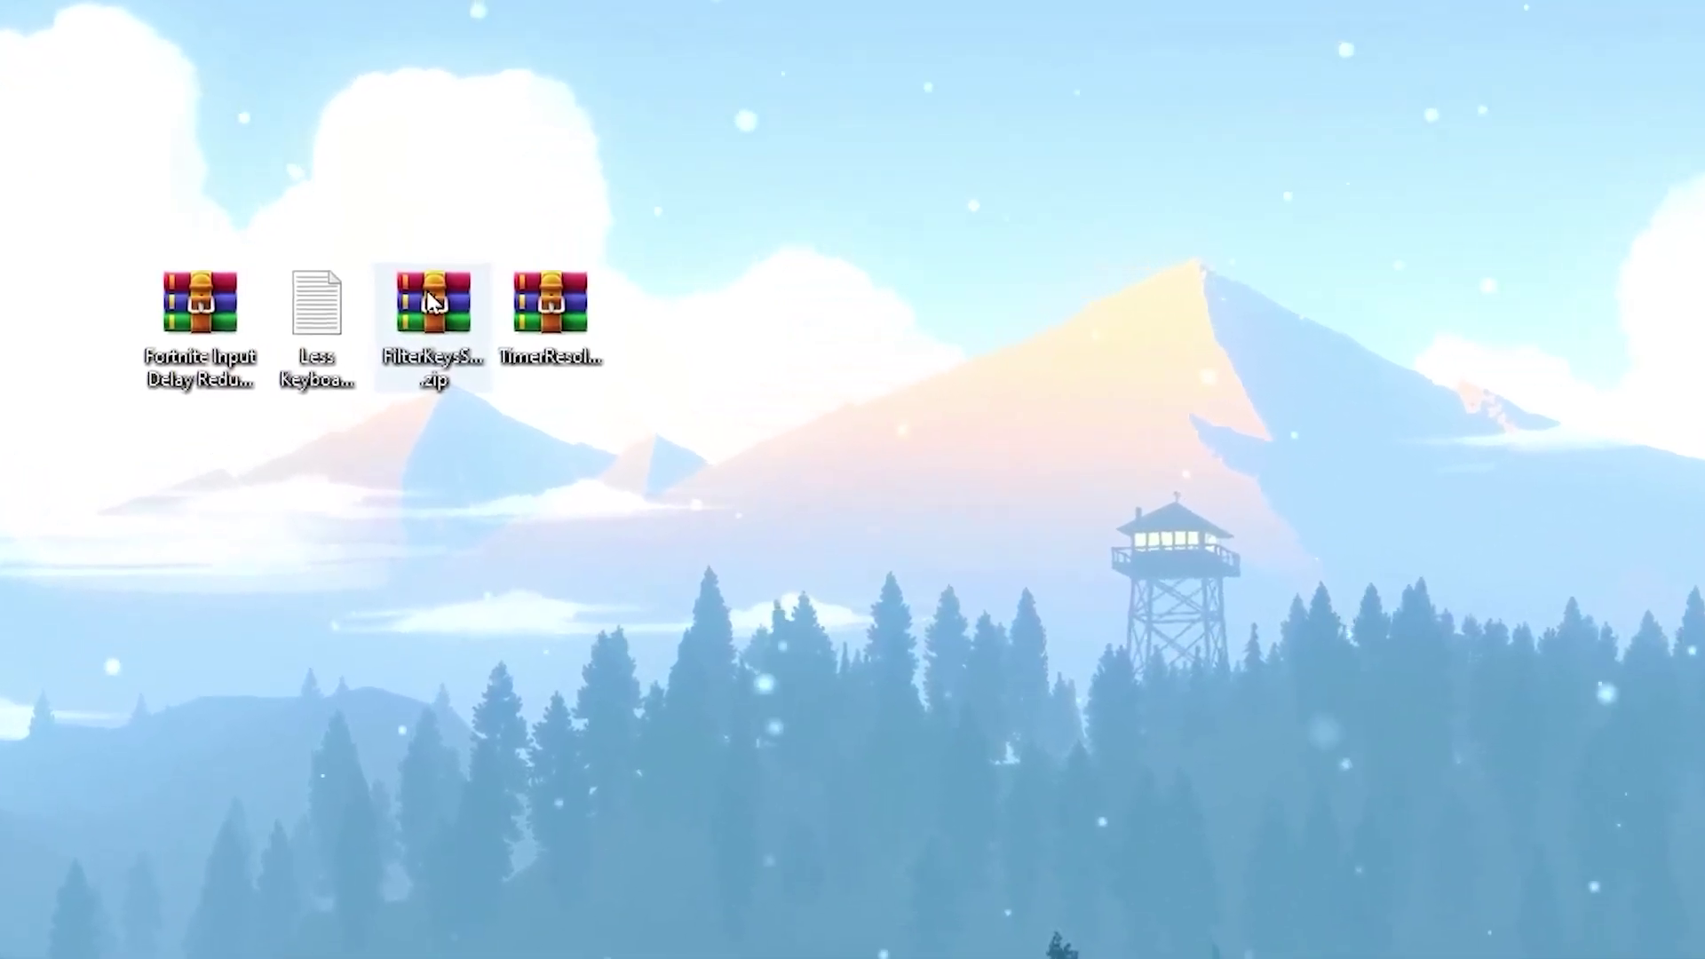
Open the FilterKeysSetter archive from the desktop in WinRAR.
double_click(439, 297)
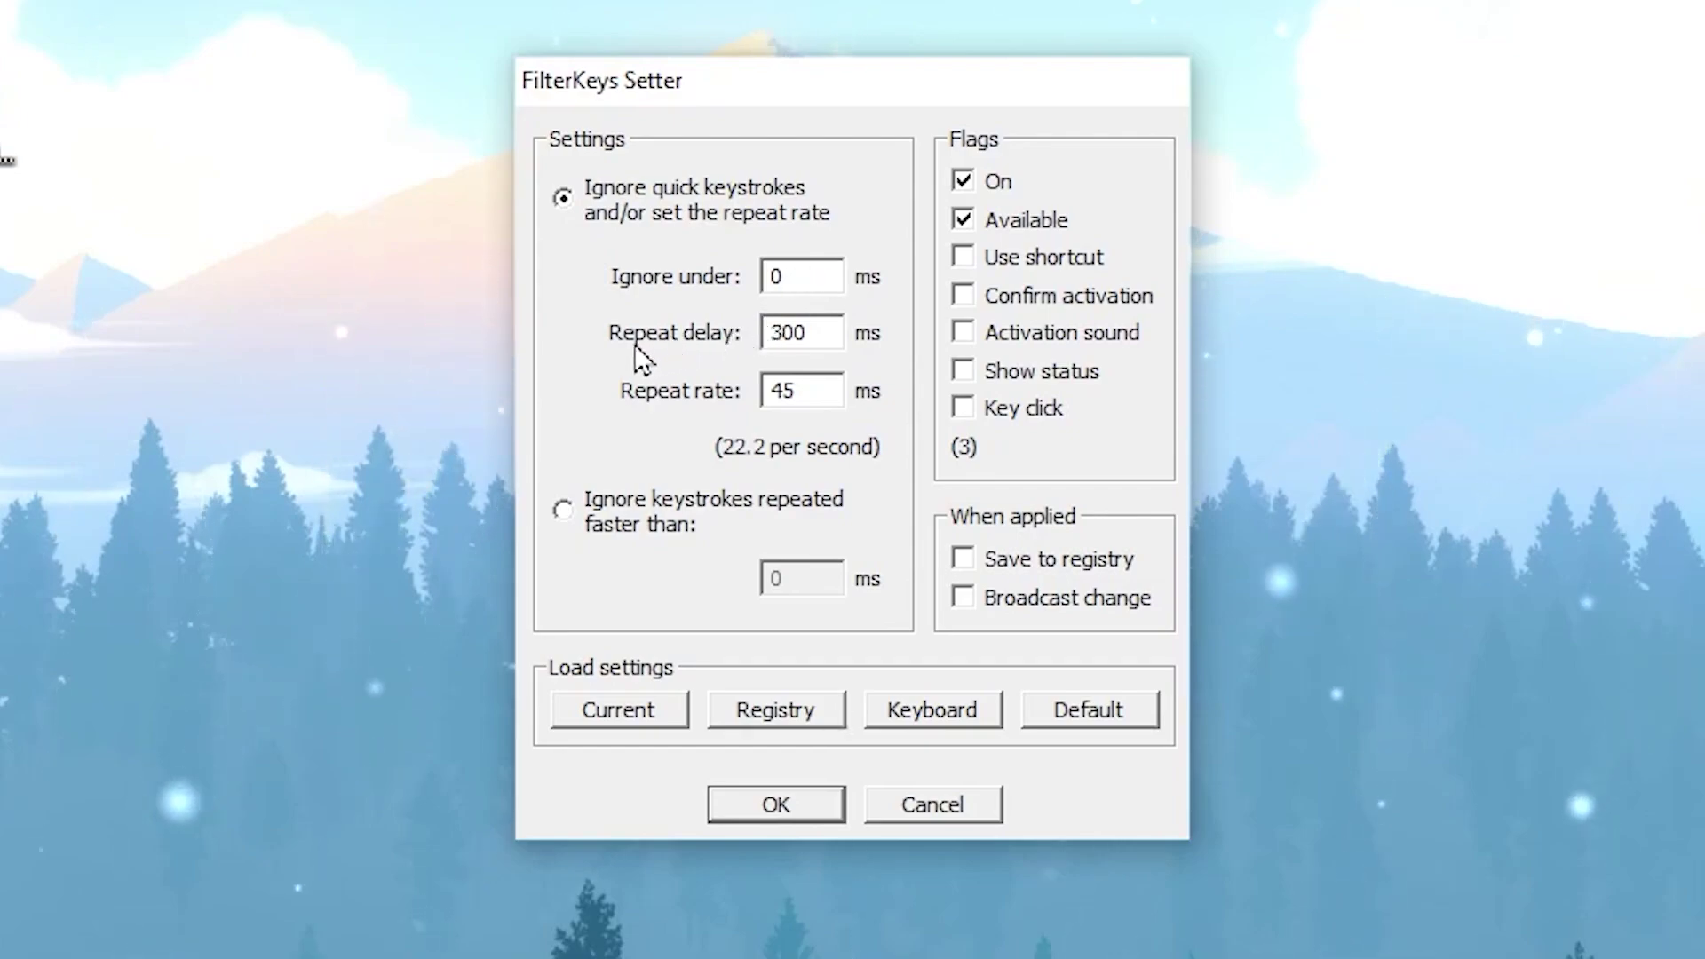
Change repeat delay to 250 ms and repeat rate to 25 ms, and enable confirm activation.
drag(806, 333, 746, 335)
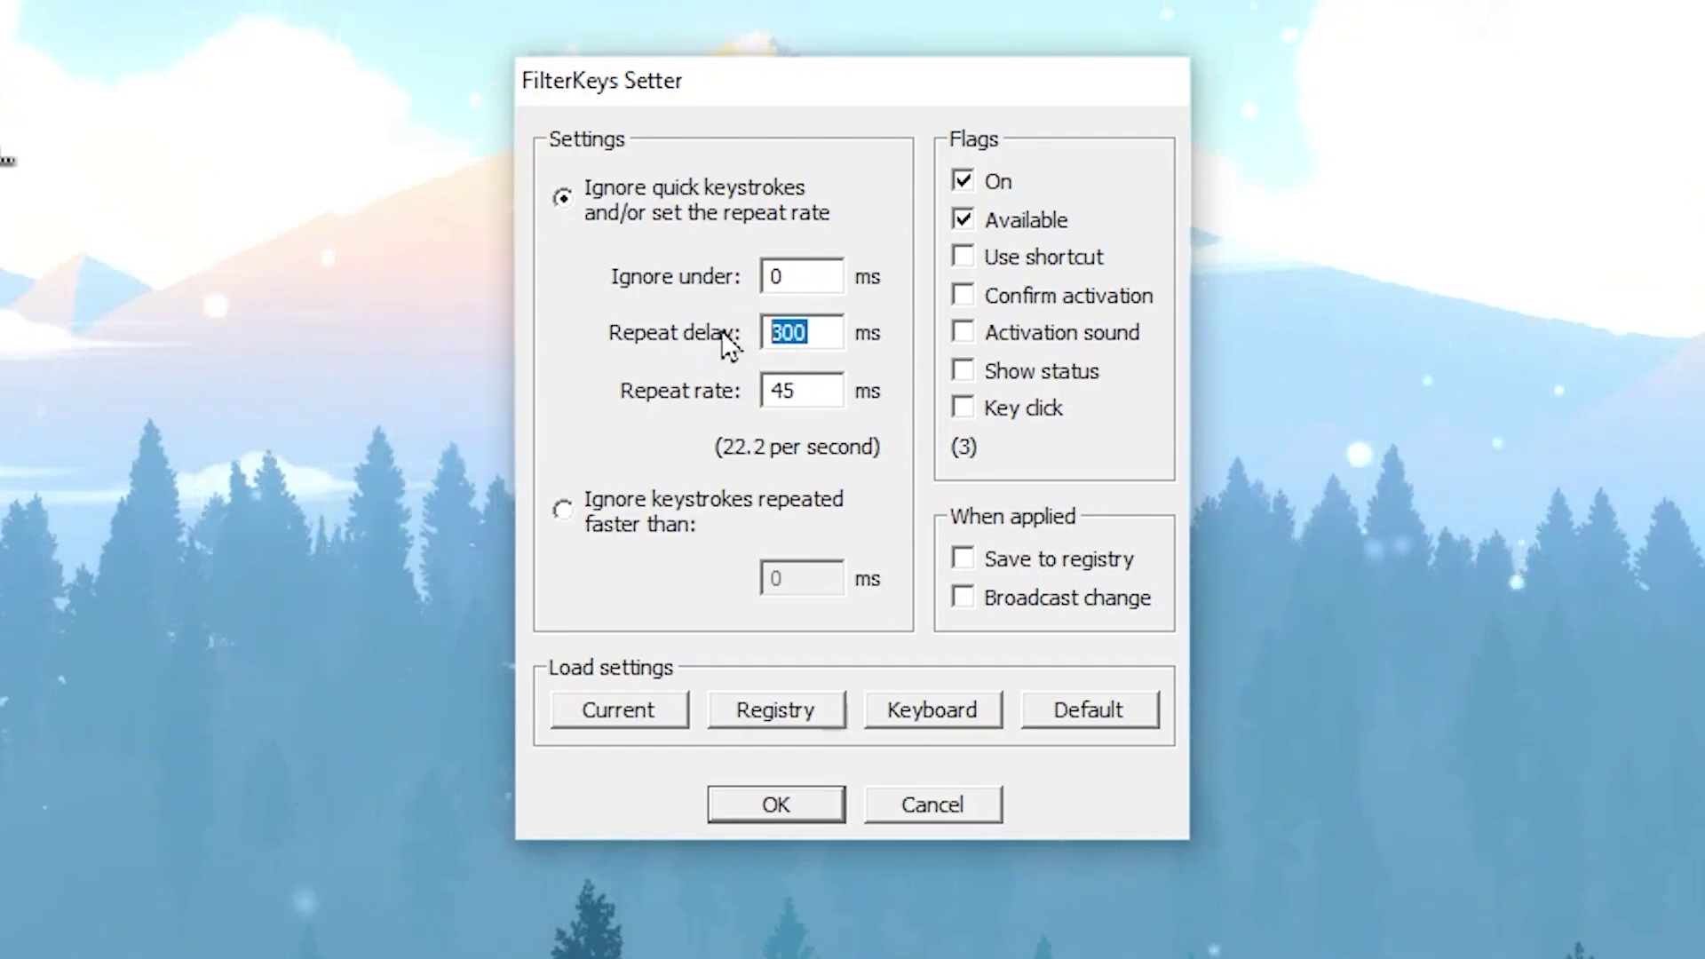
text(250)
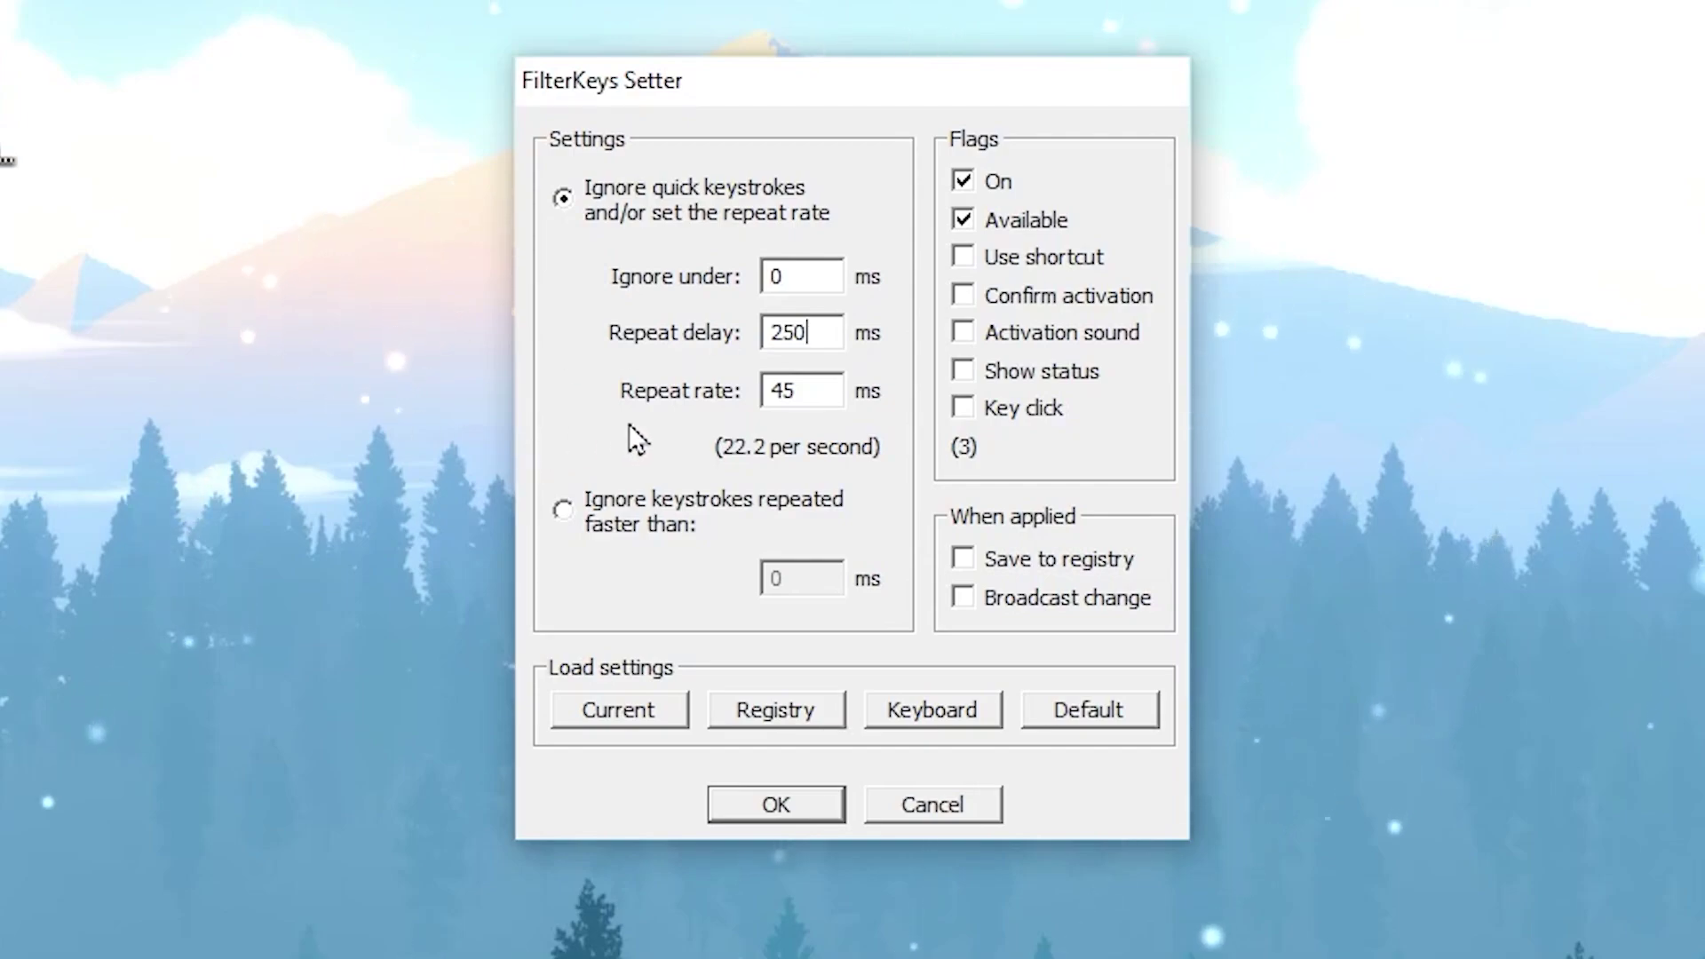
drag(799, 391, 724, 387)
text(2)
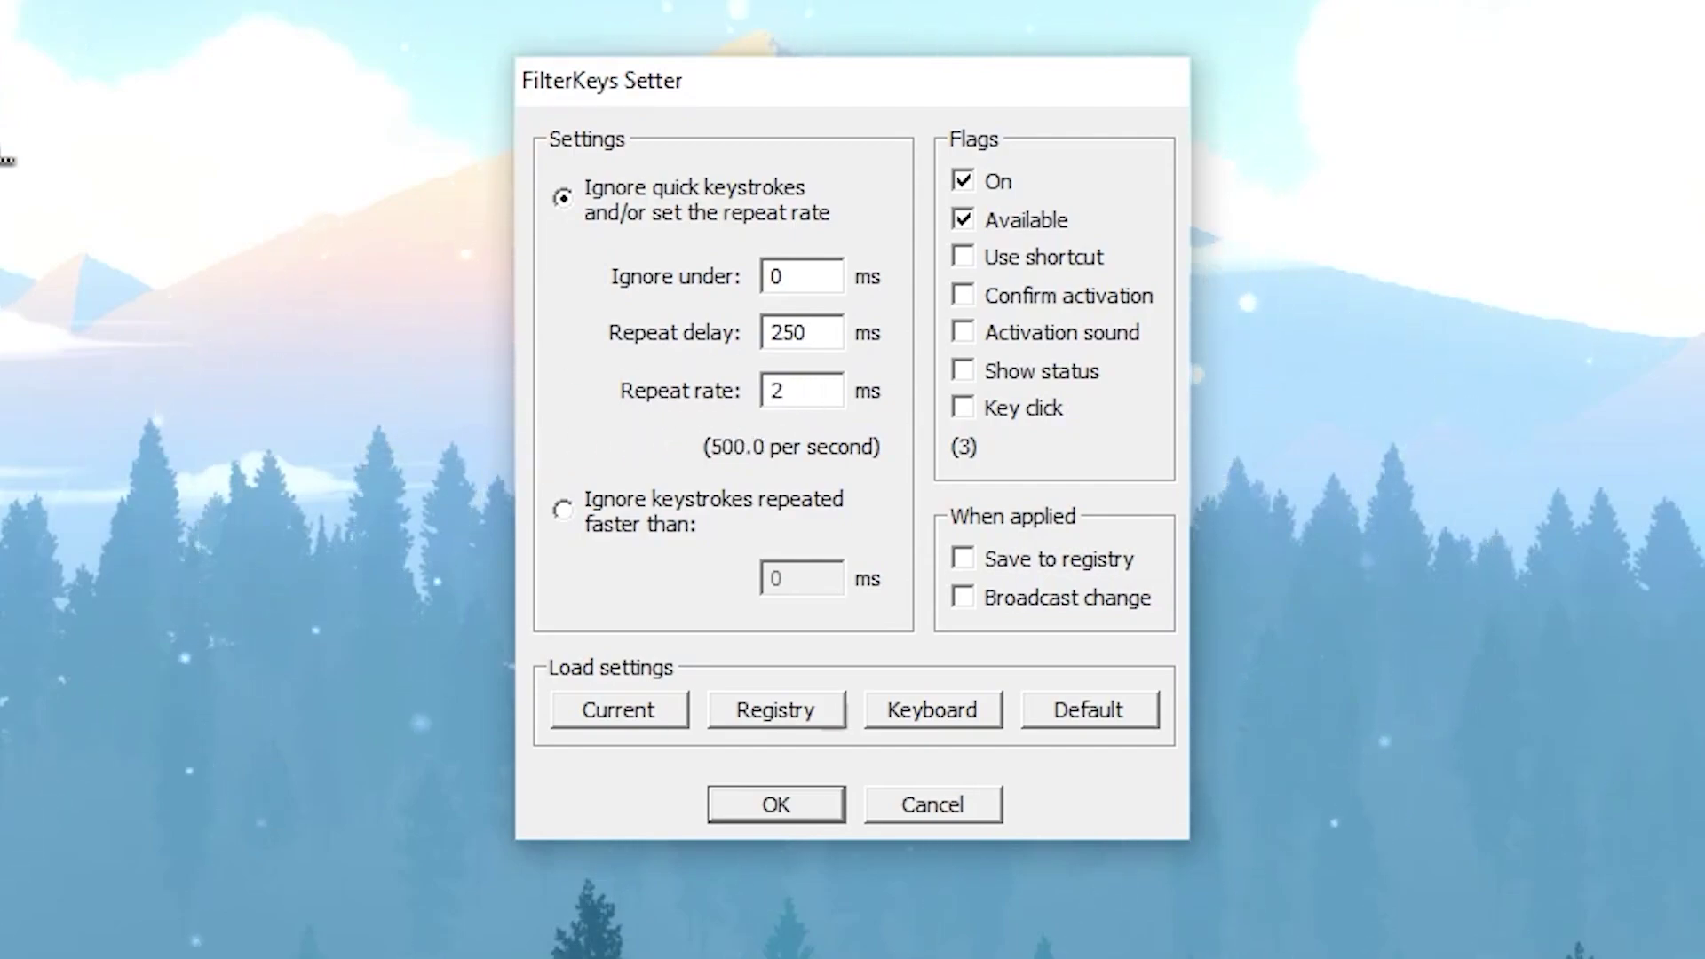
text(5)
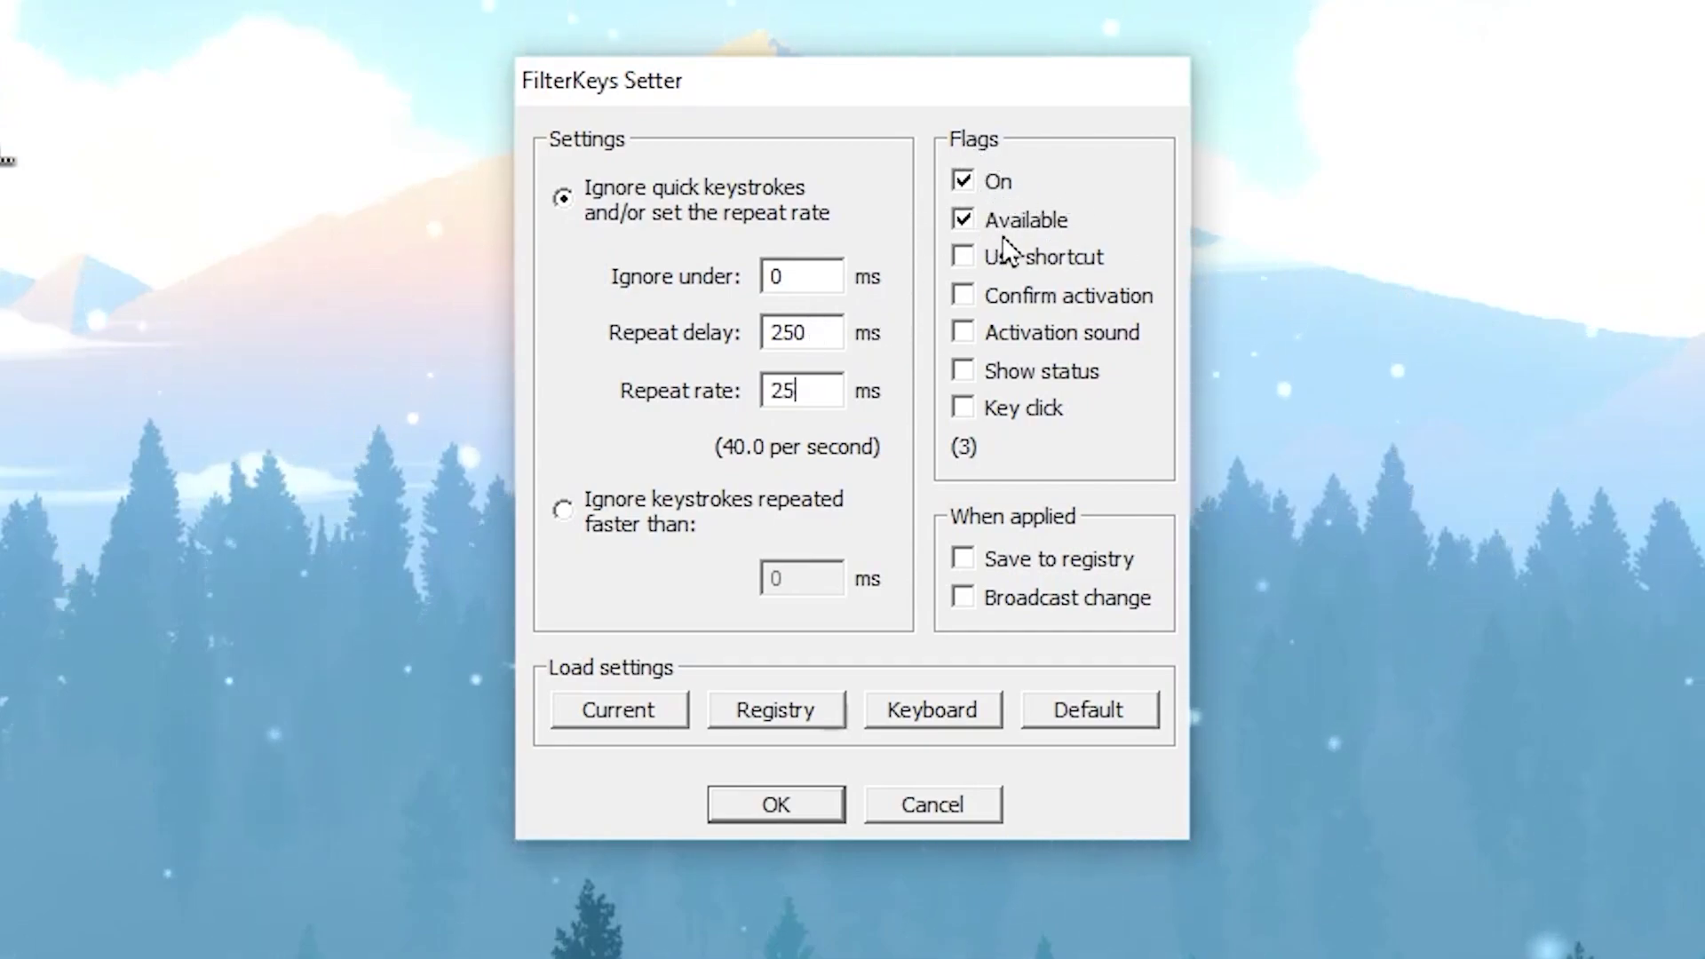
click(962, 297)
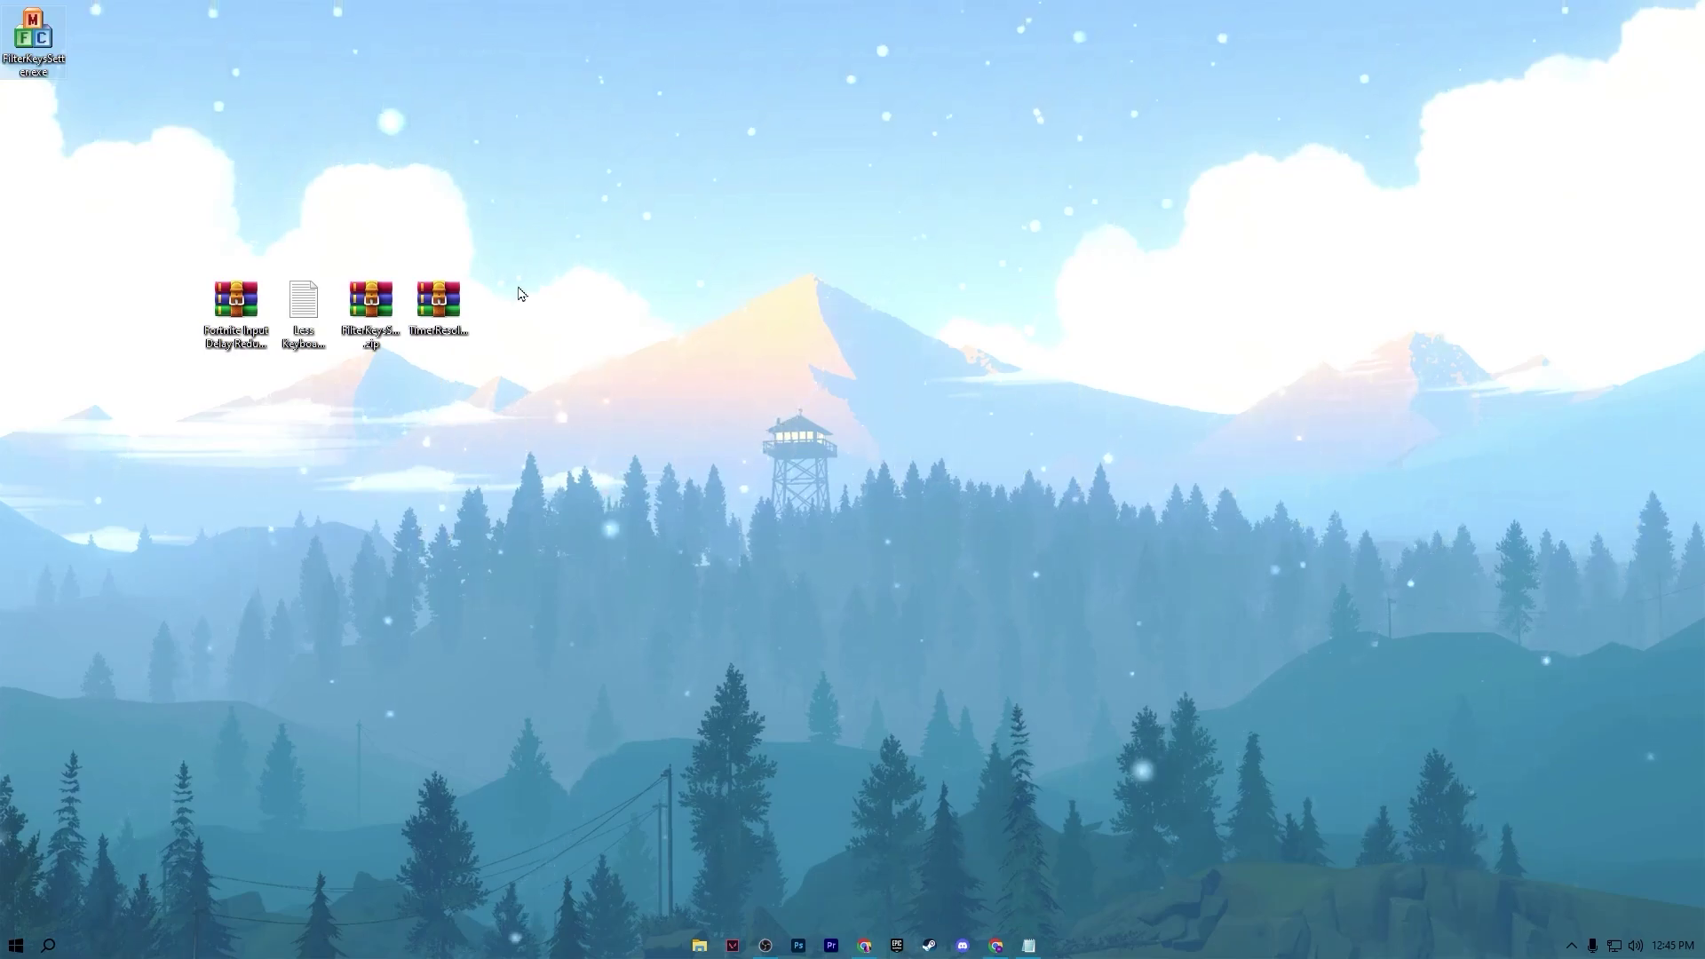
Extract TimerResolution.exe to the desktop, run it at the maximum 0.500 ms, and minimise it.
double_click(449, 306)
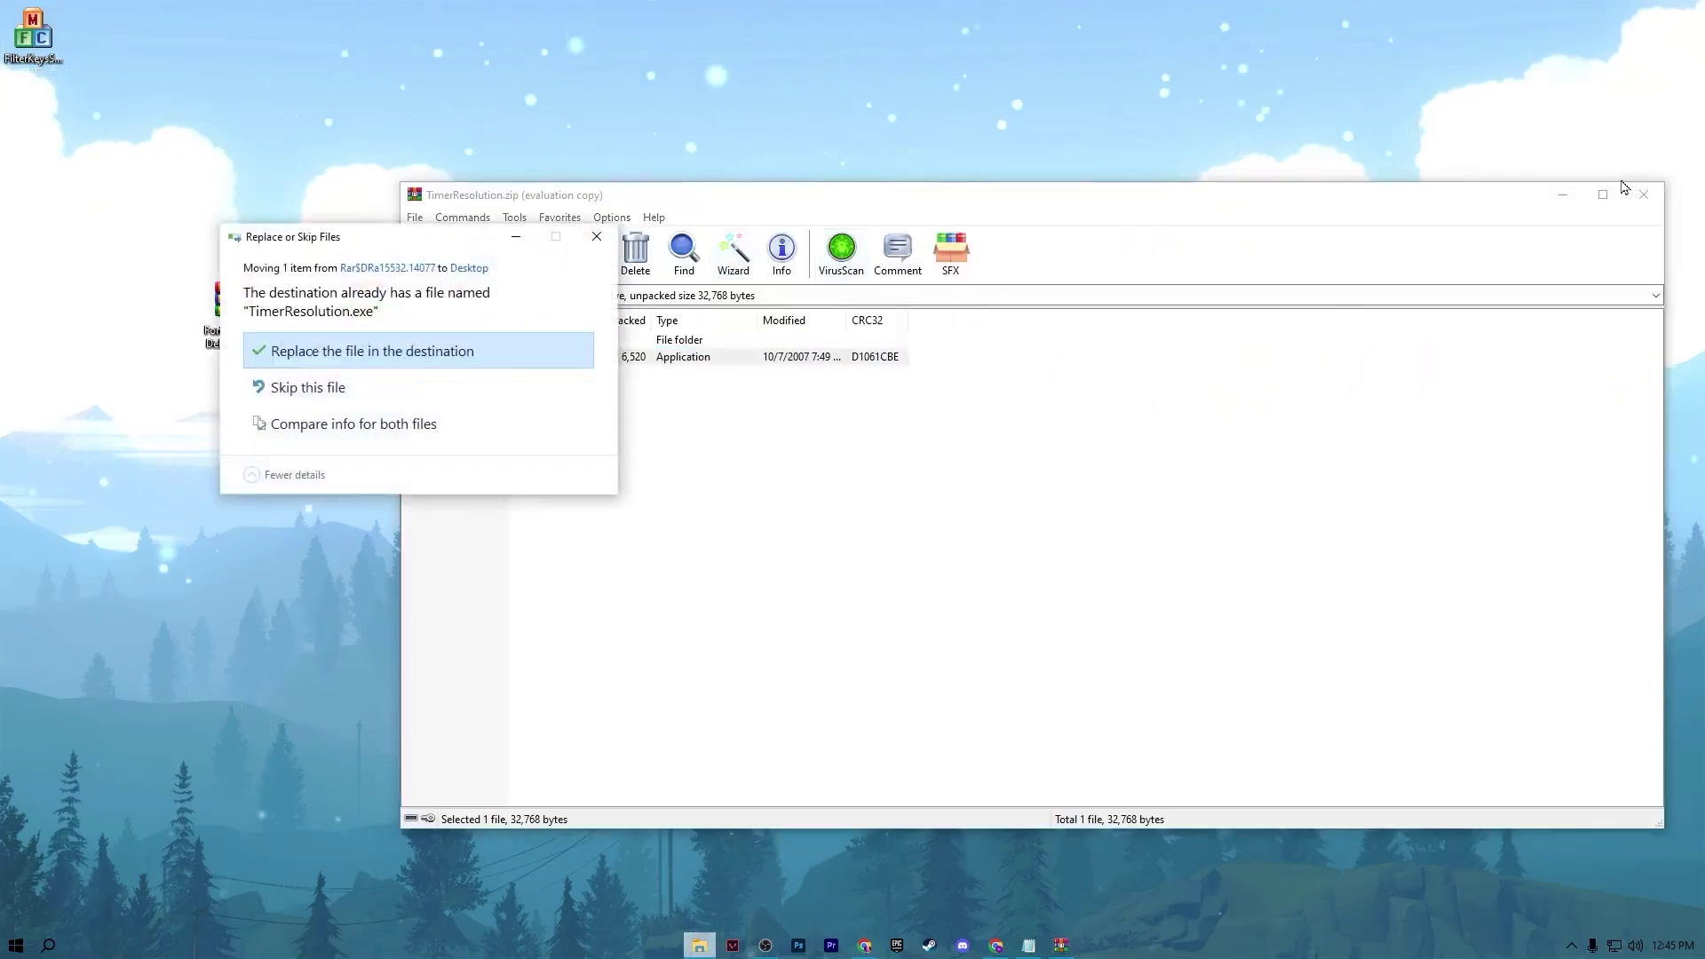
click(430, 351)
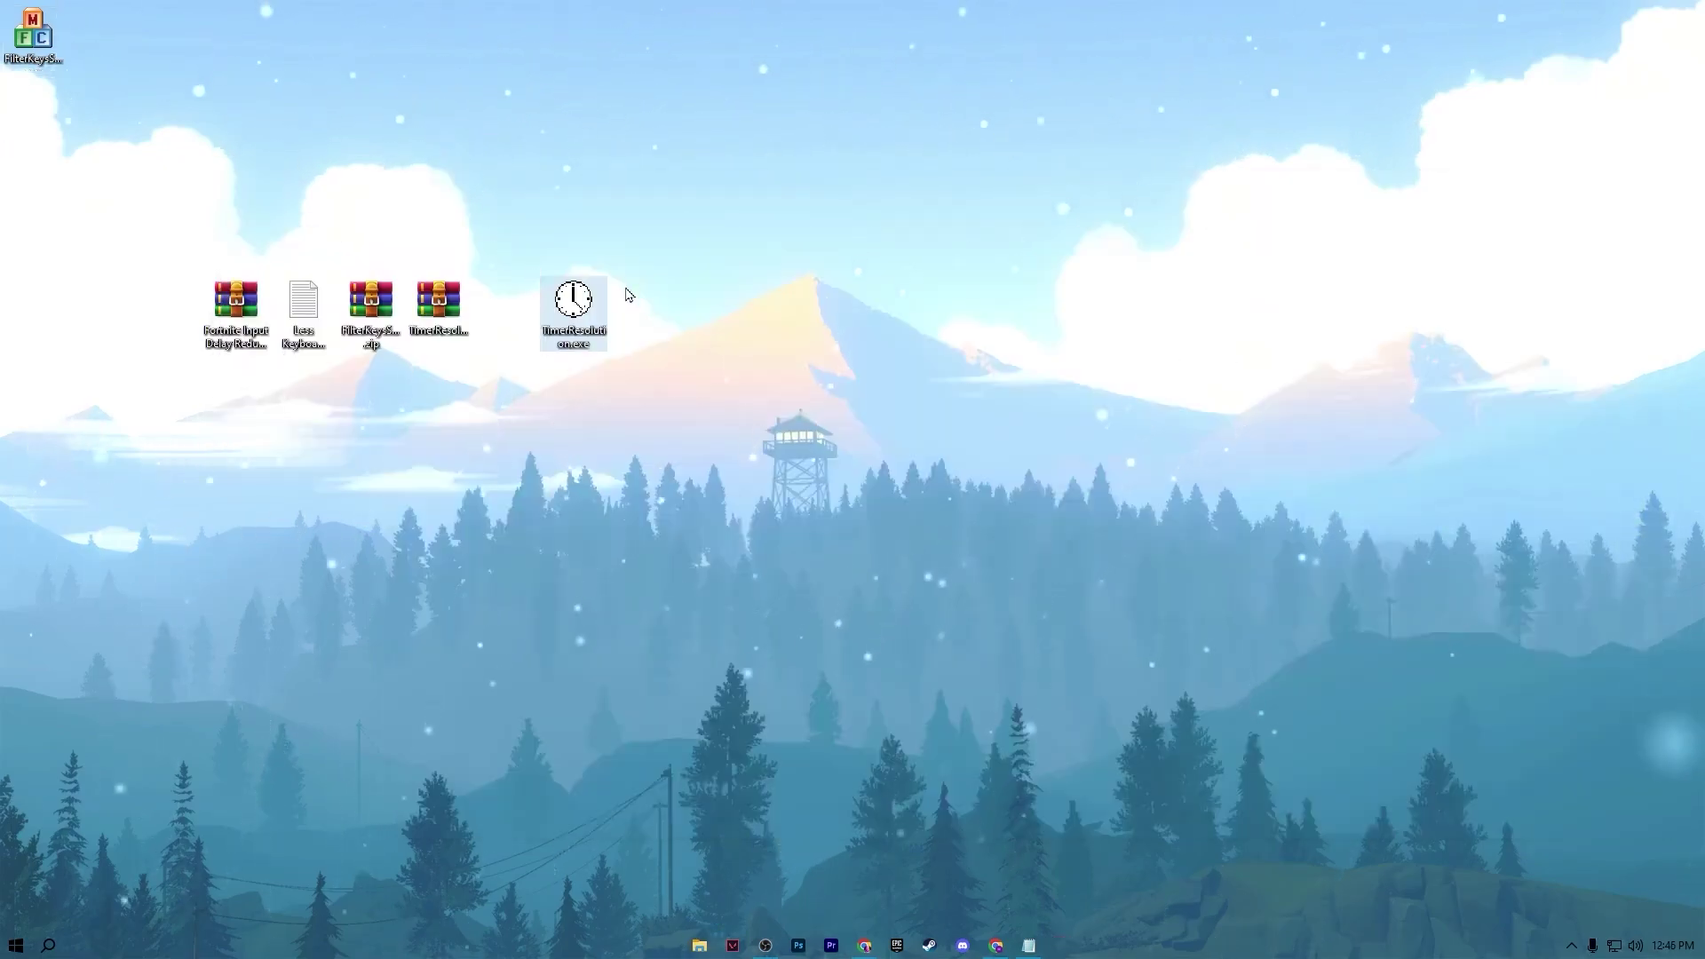
double_click(572, 298)
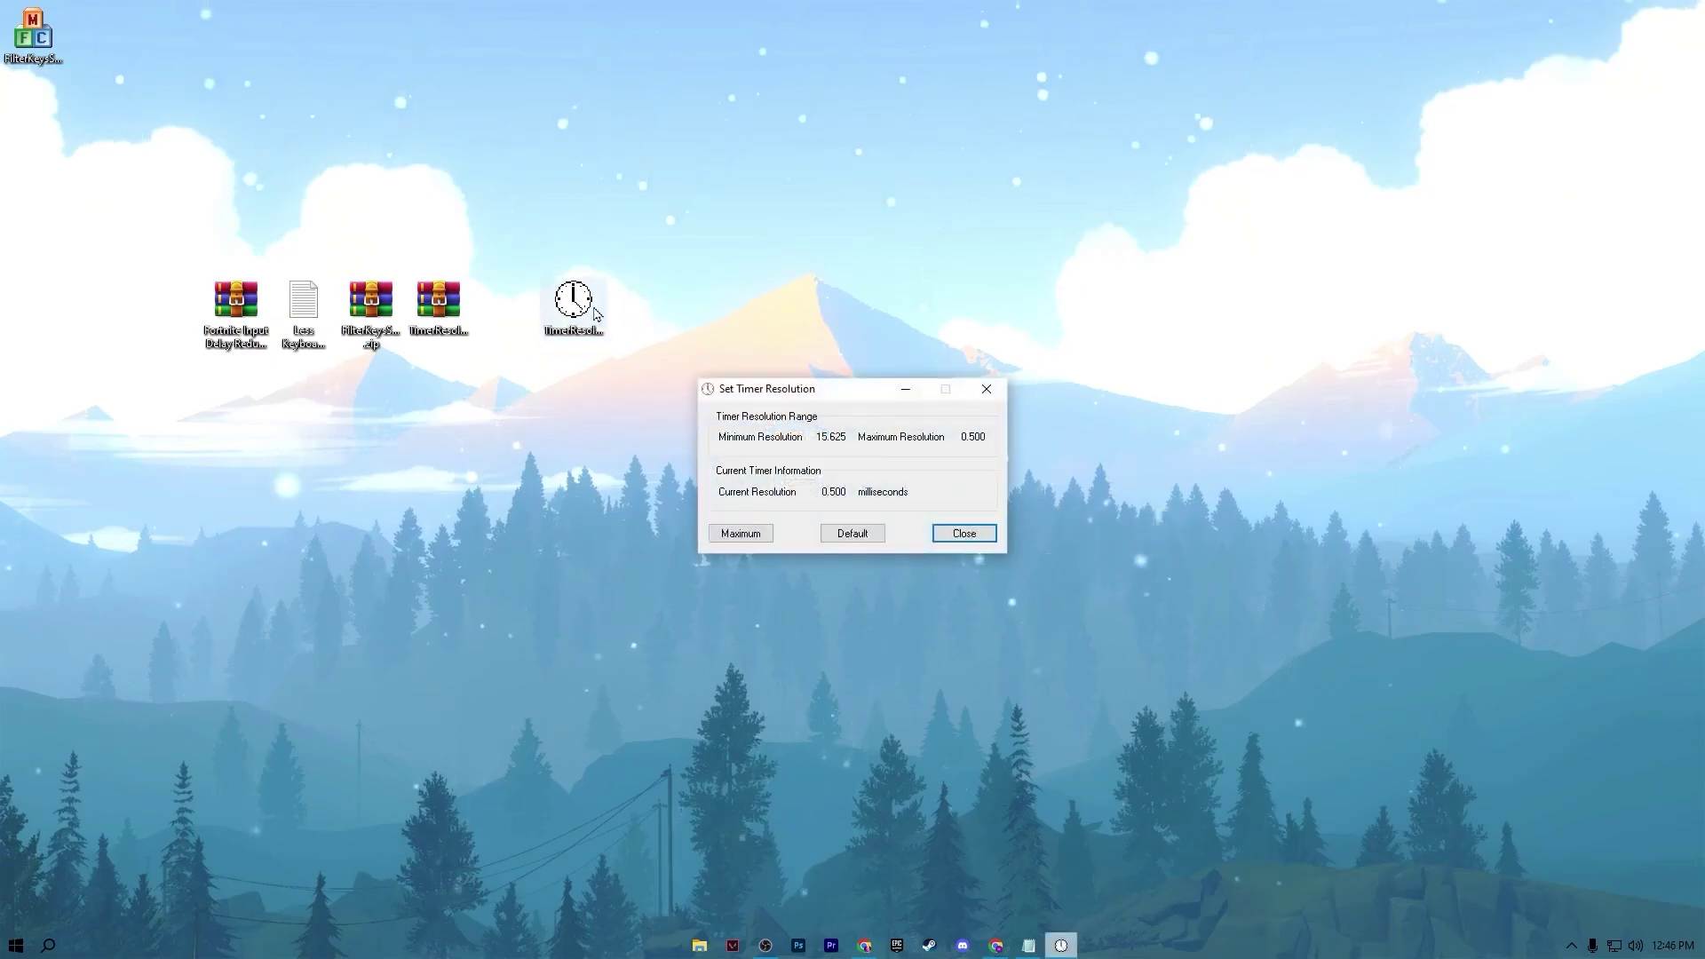
click(731, 536)
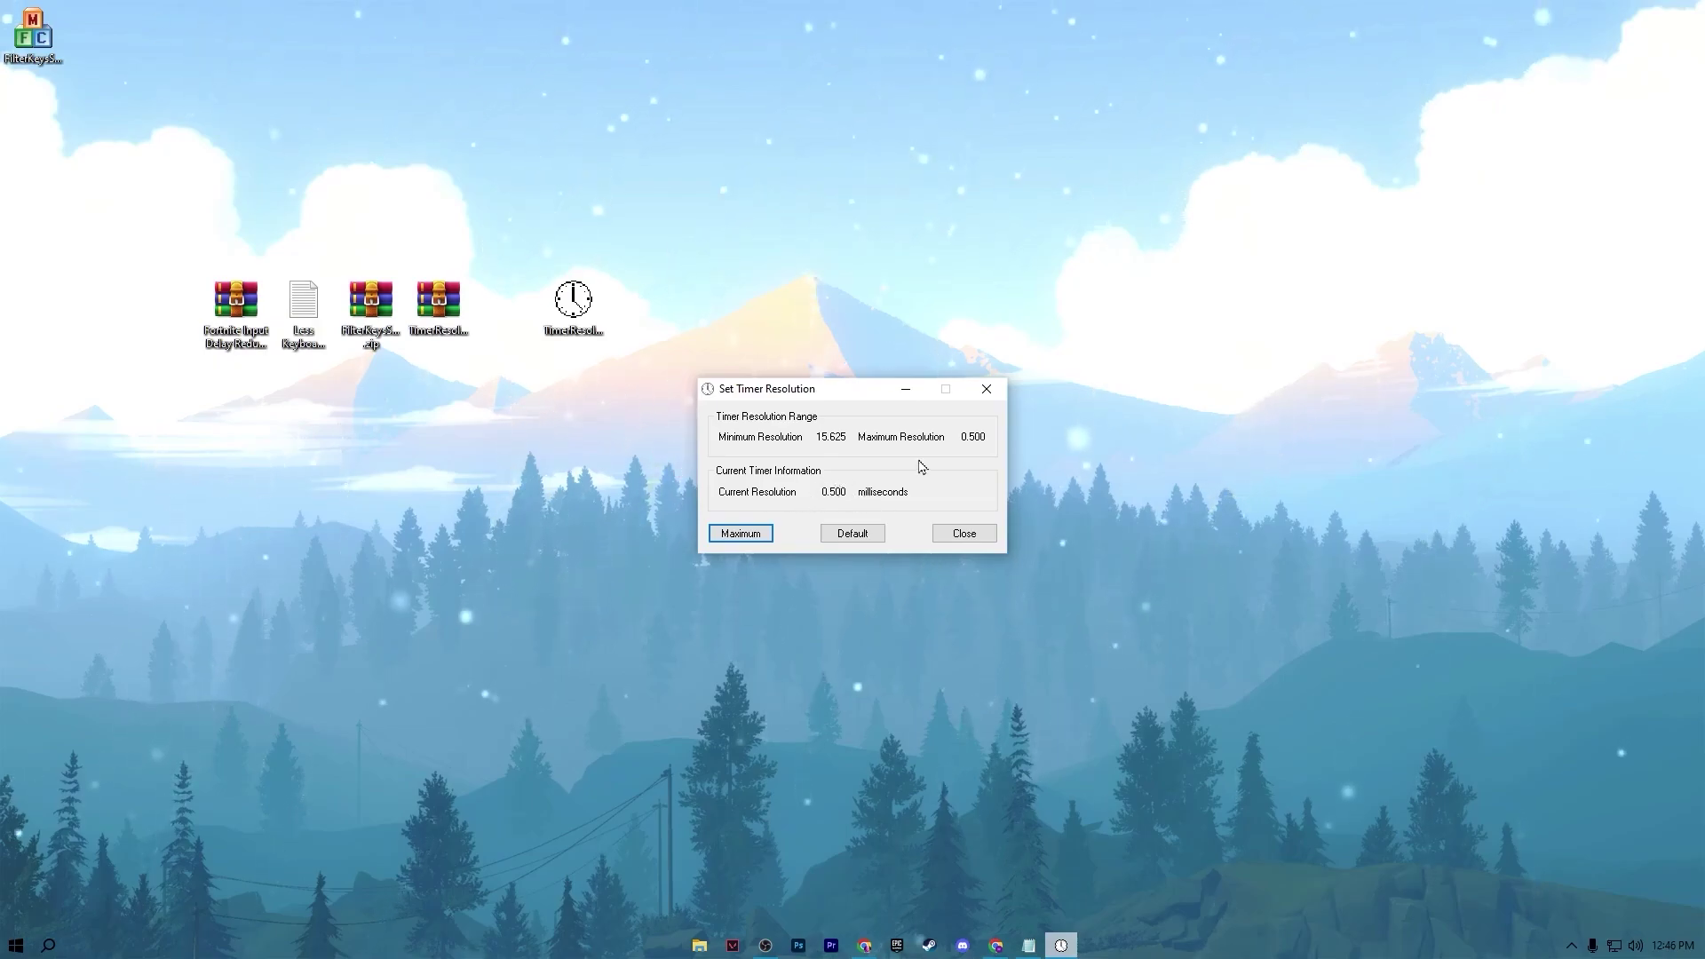
click(907, 391)
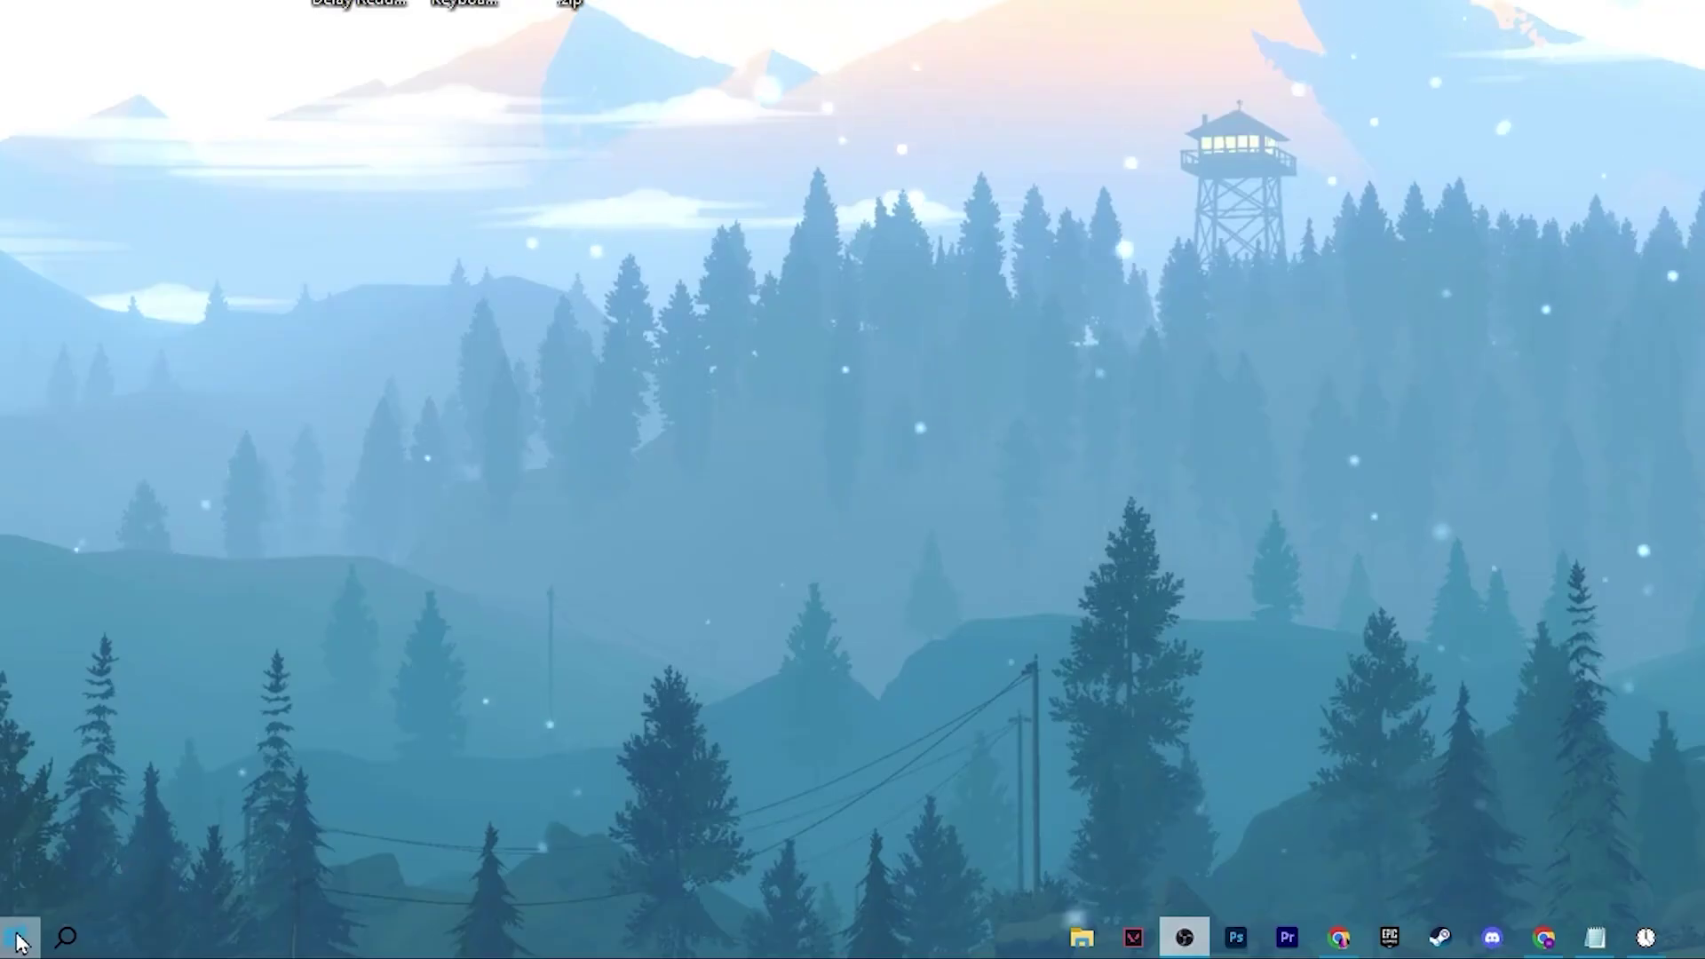
Search Windows Settings for 'filter' and open the Filter Keys keyboard page.
click(16, 943)
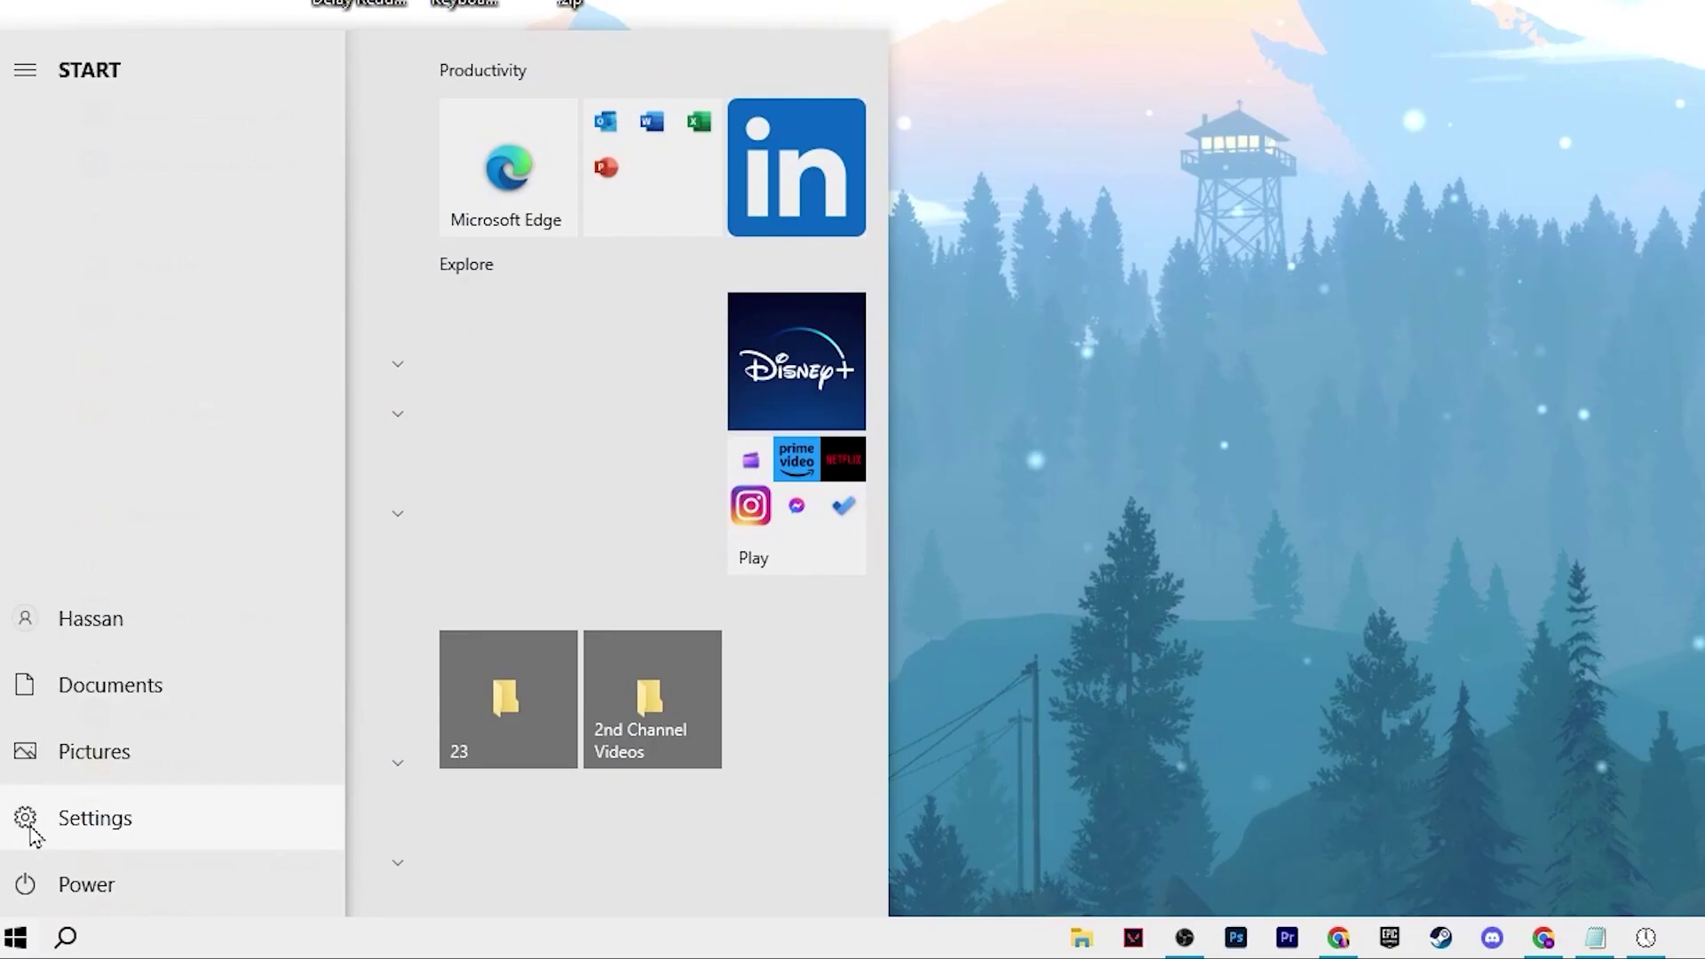
click(30, 828)
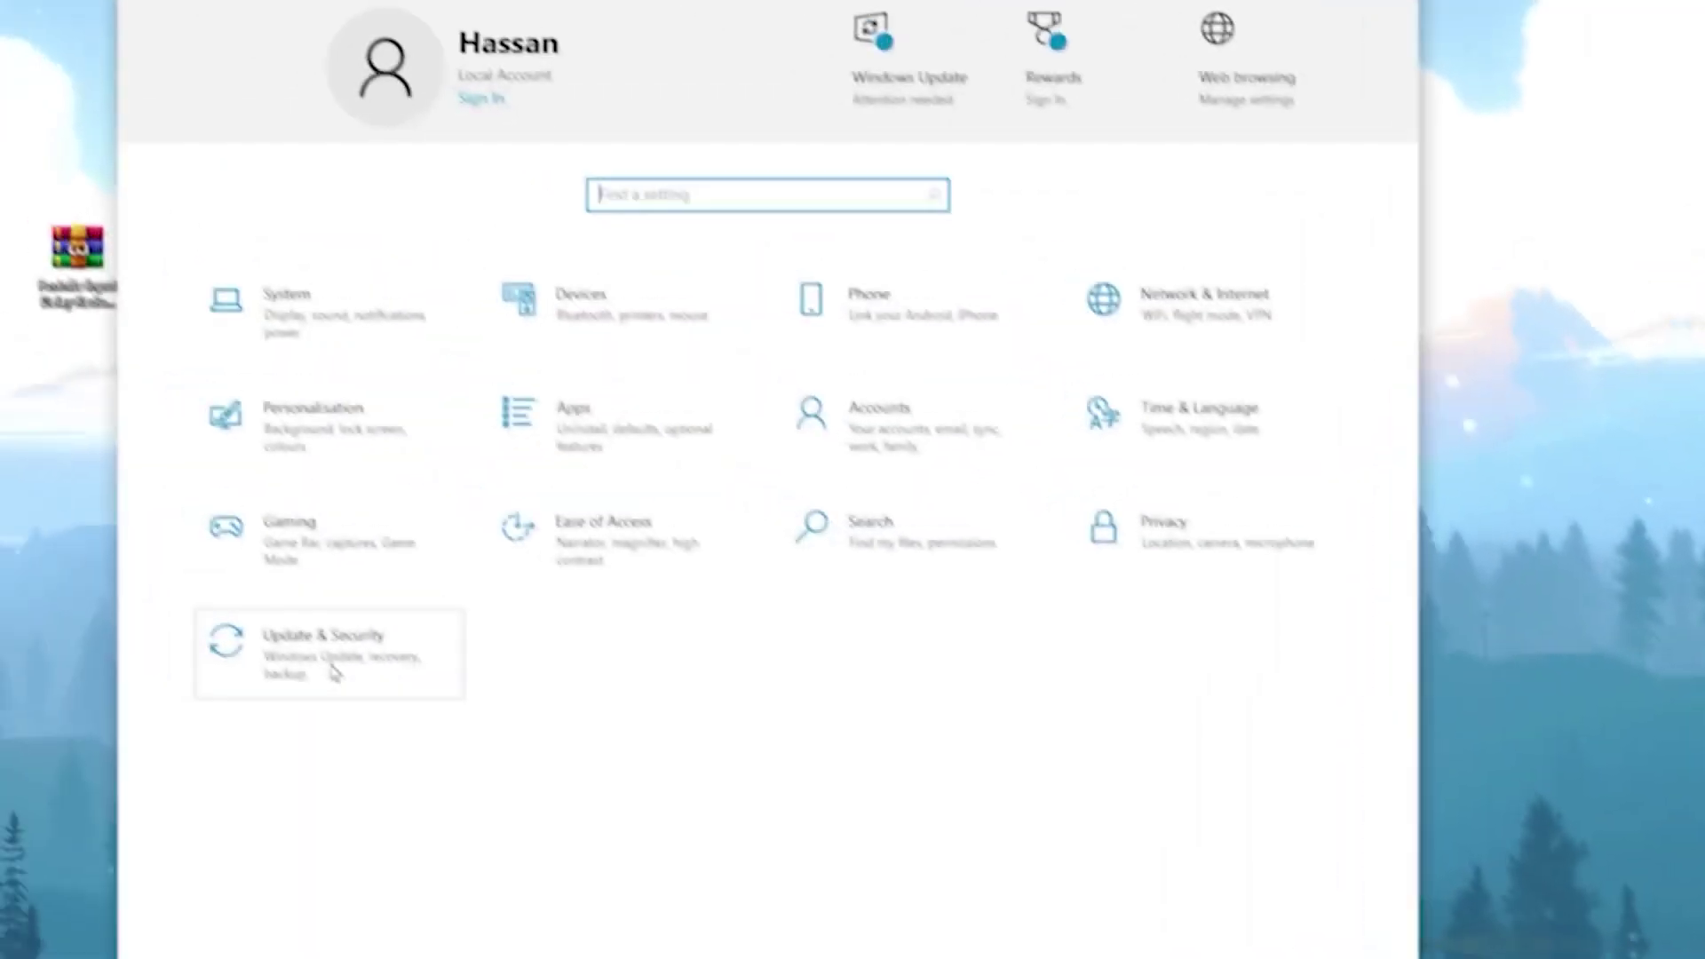
click(330, 673)
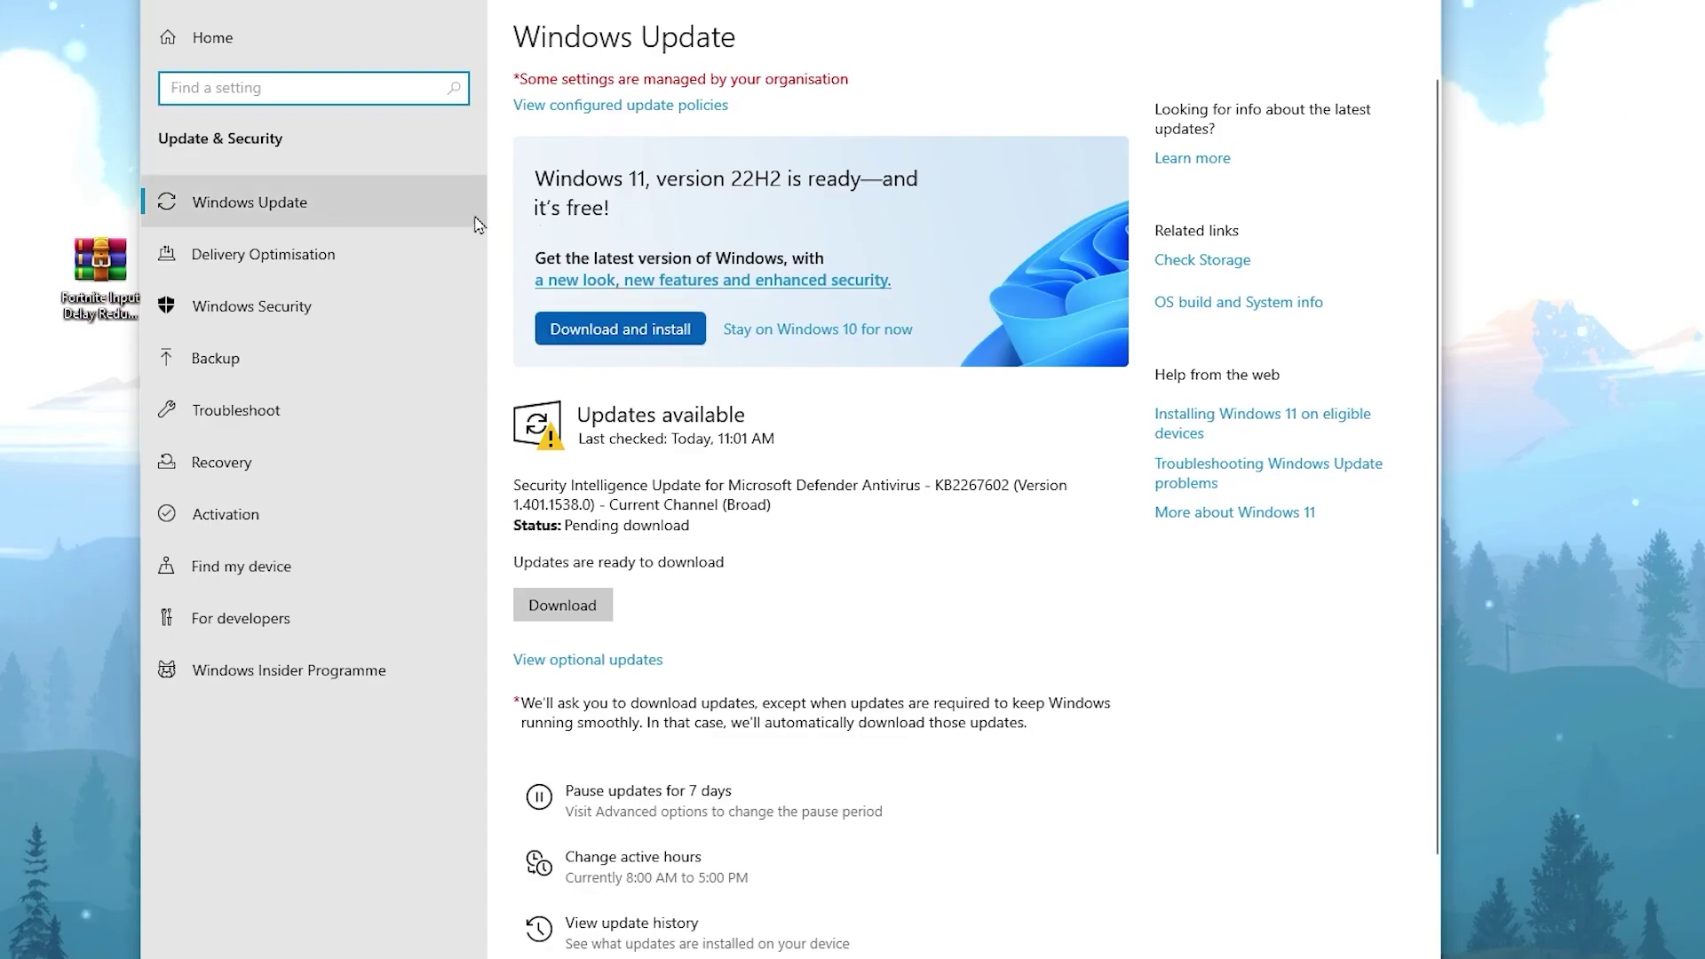
click(190, 38)
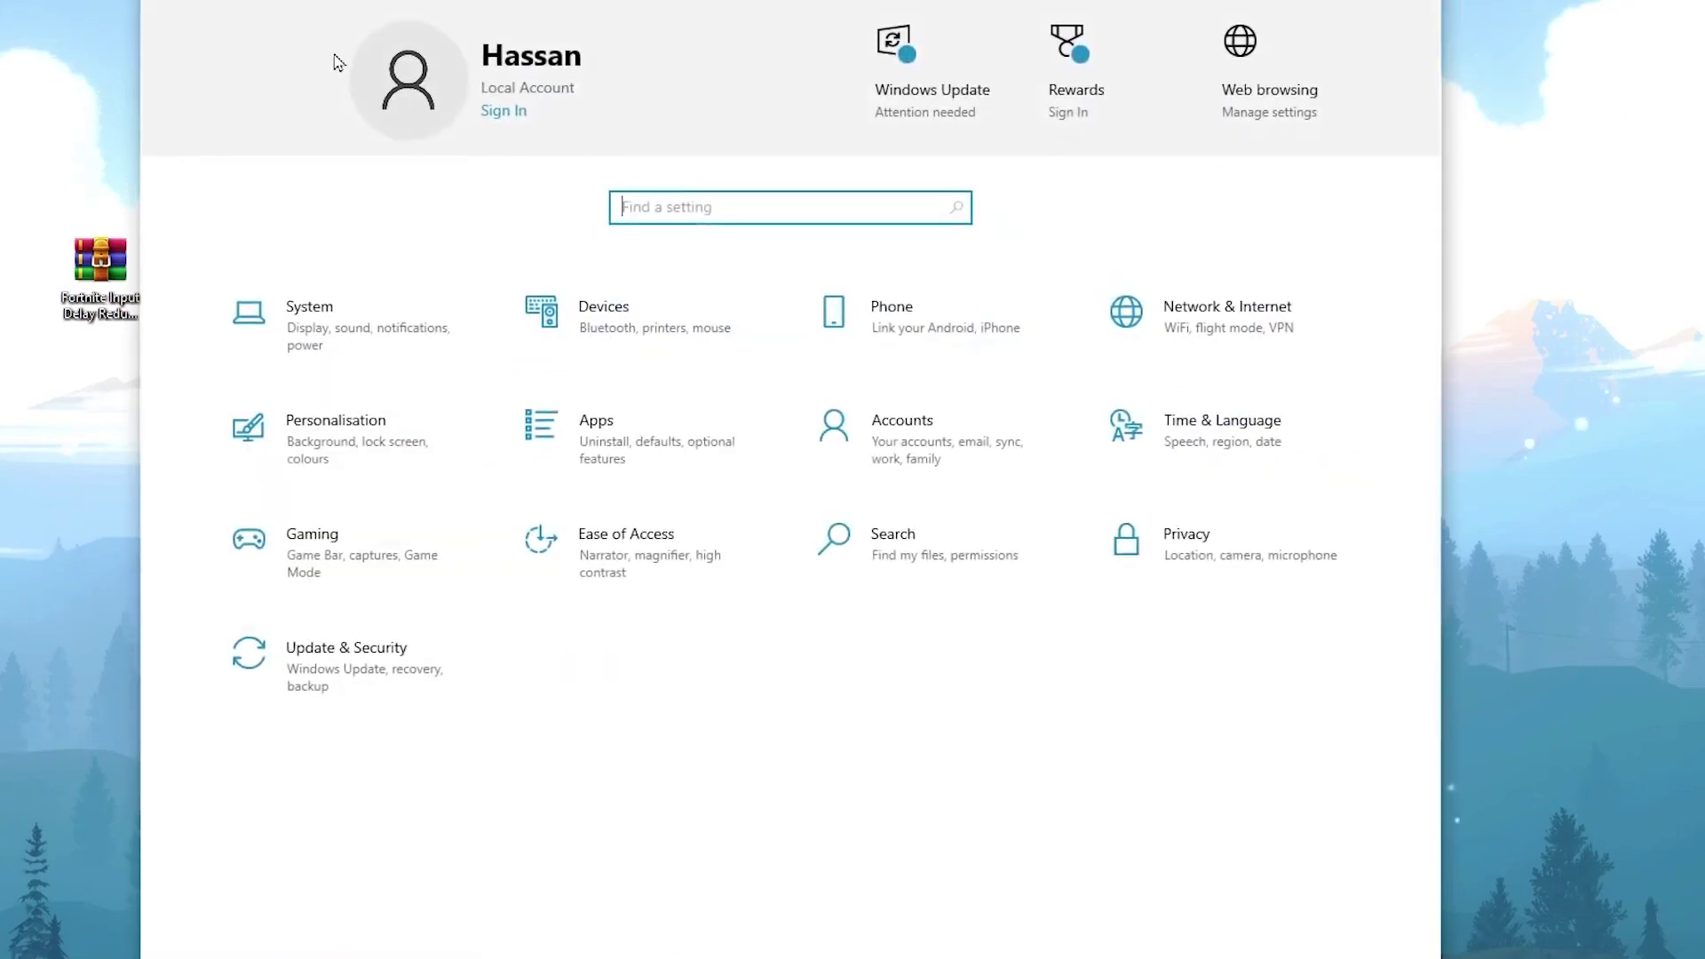
text(filter)
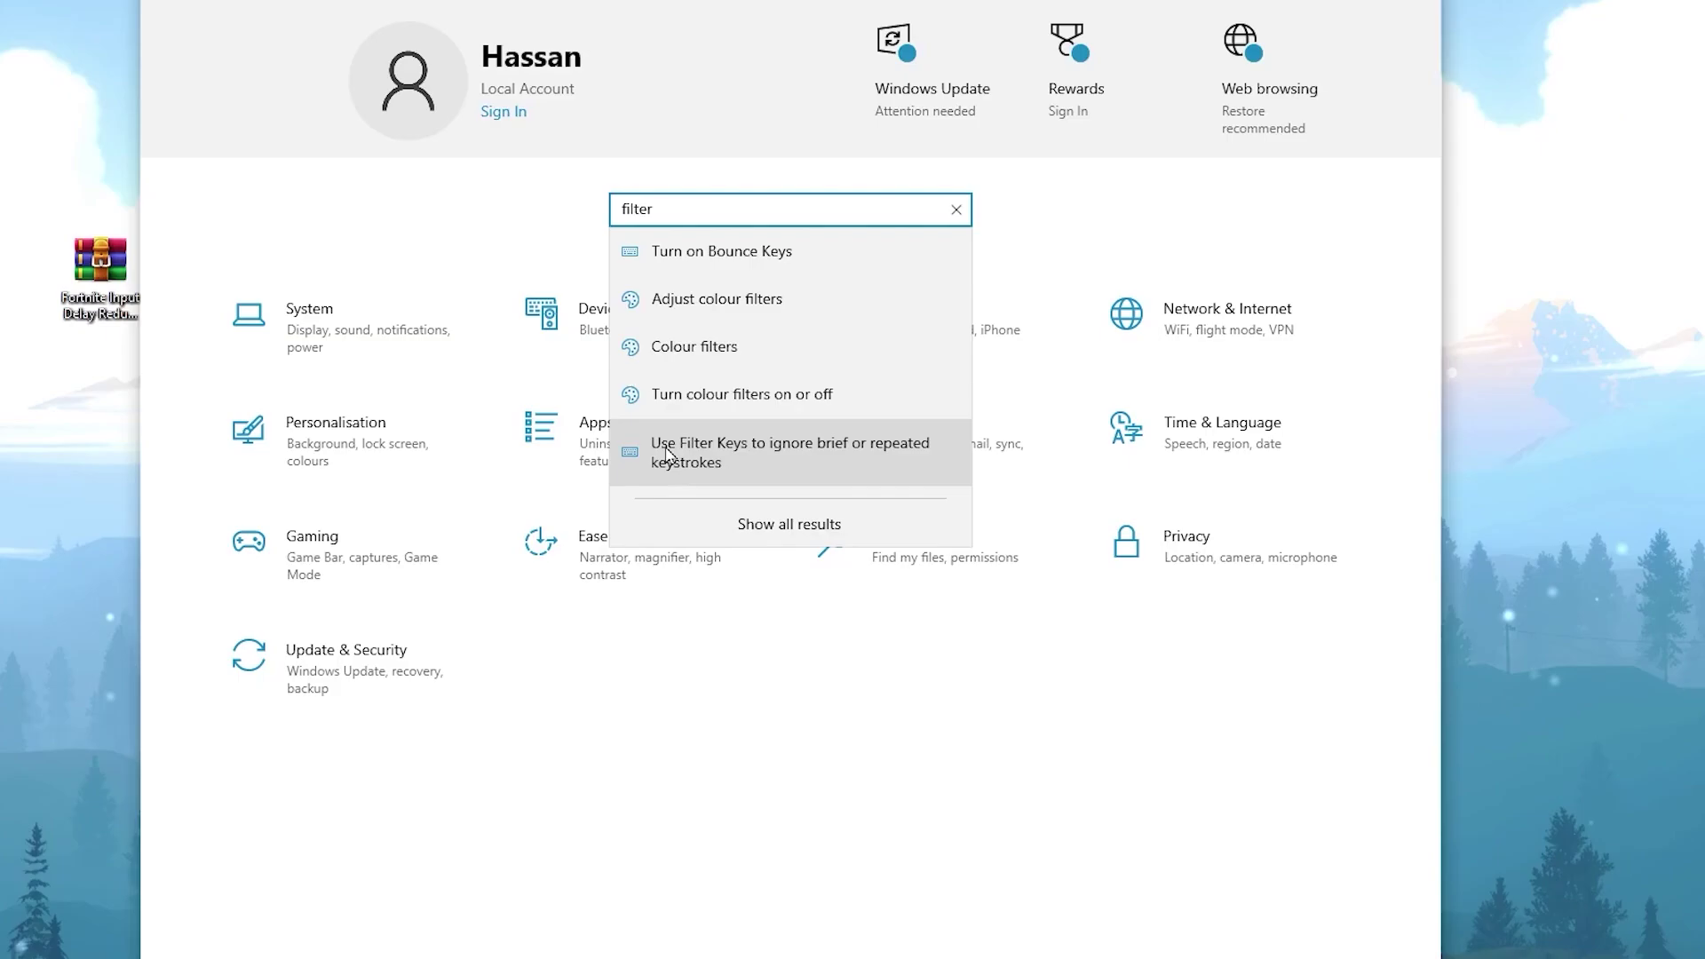
click(817, 466)
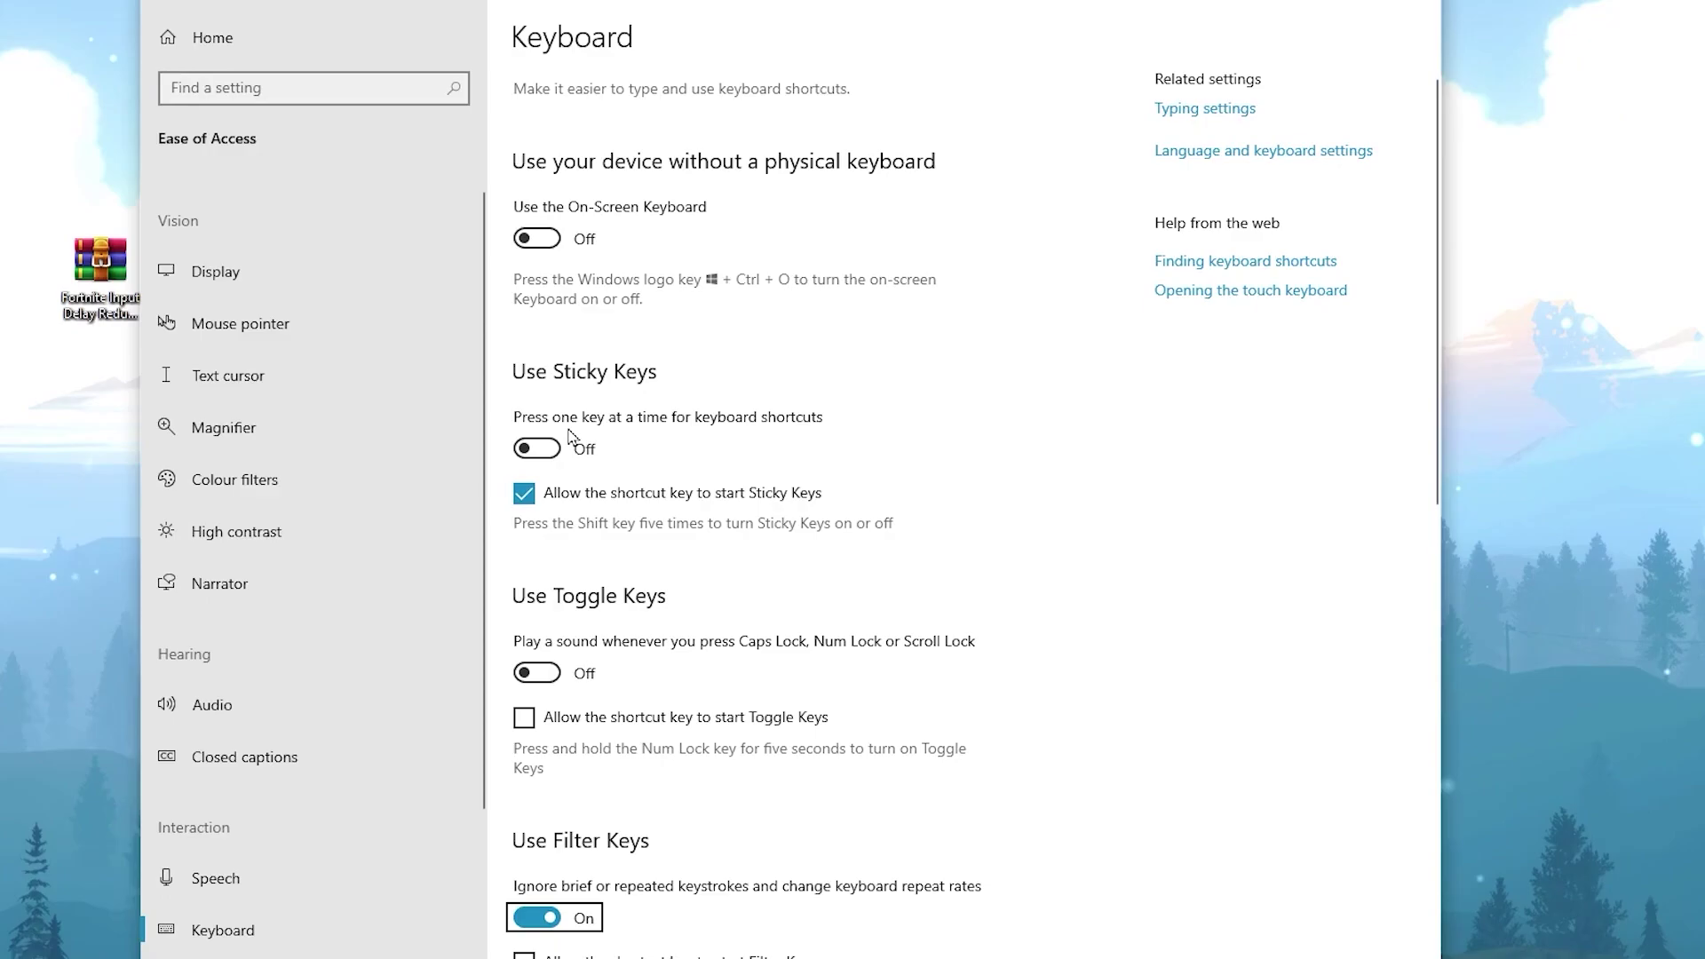
Disable the Sticky Keys shortcut and switch Filter Keys off.
click(533, 495)
scroll(551, 500, down, 5)
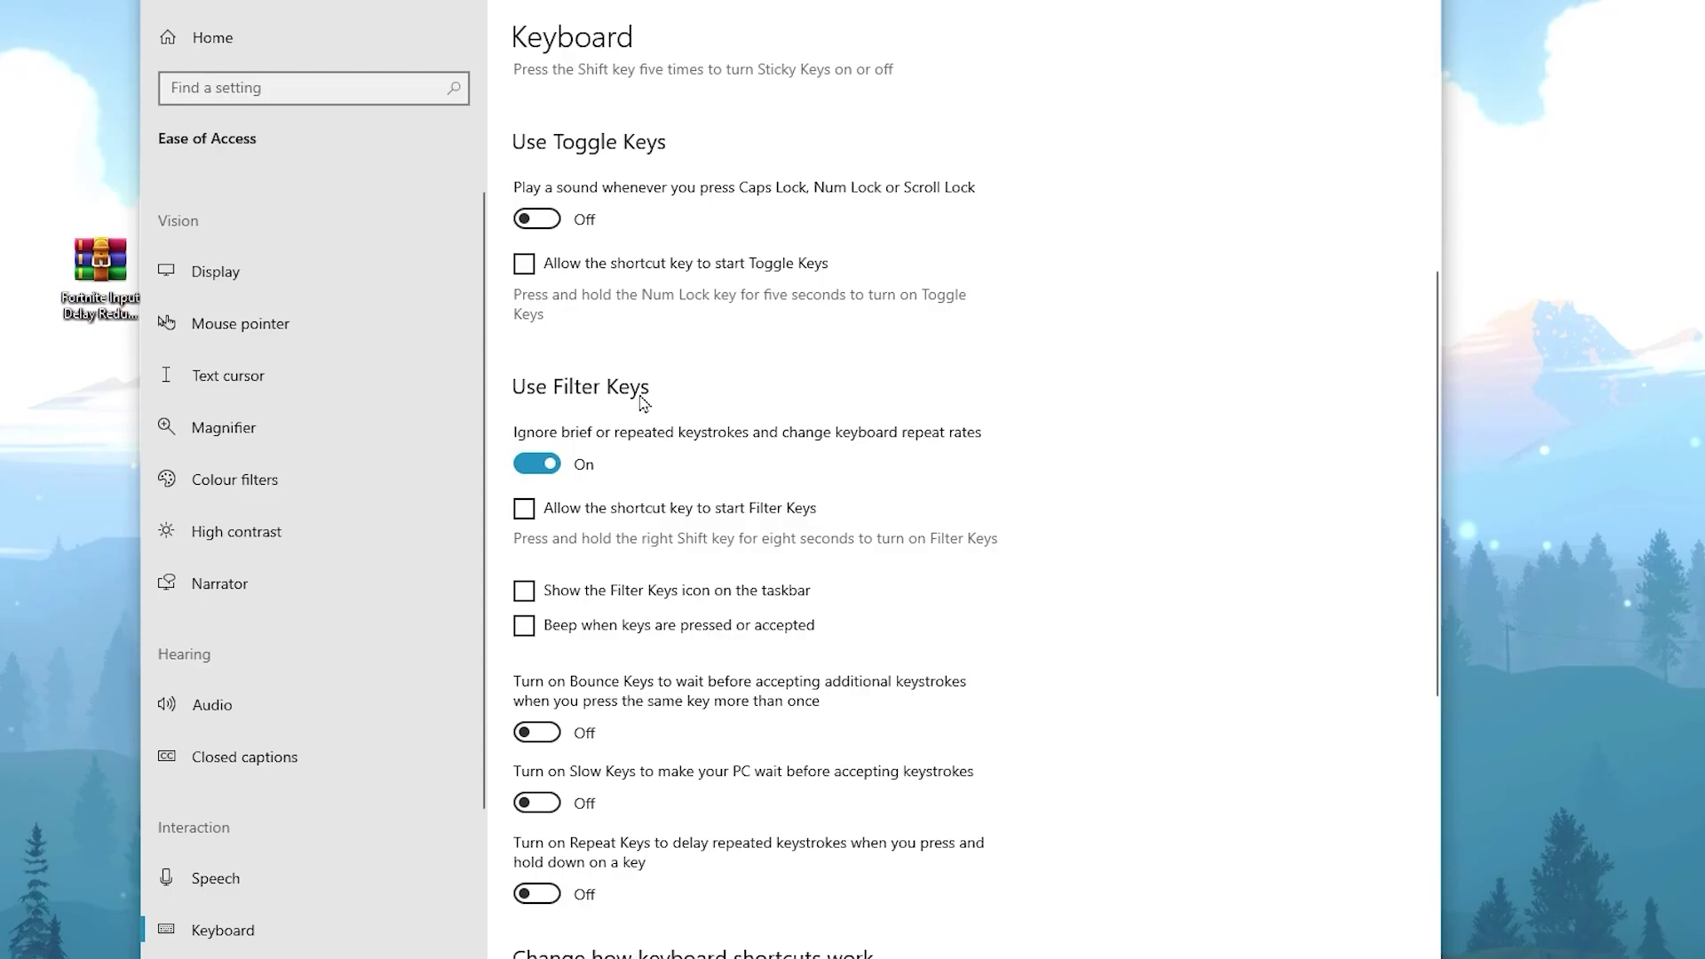
click(526, 465)
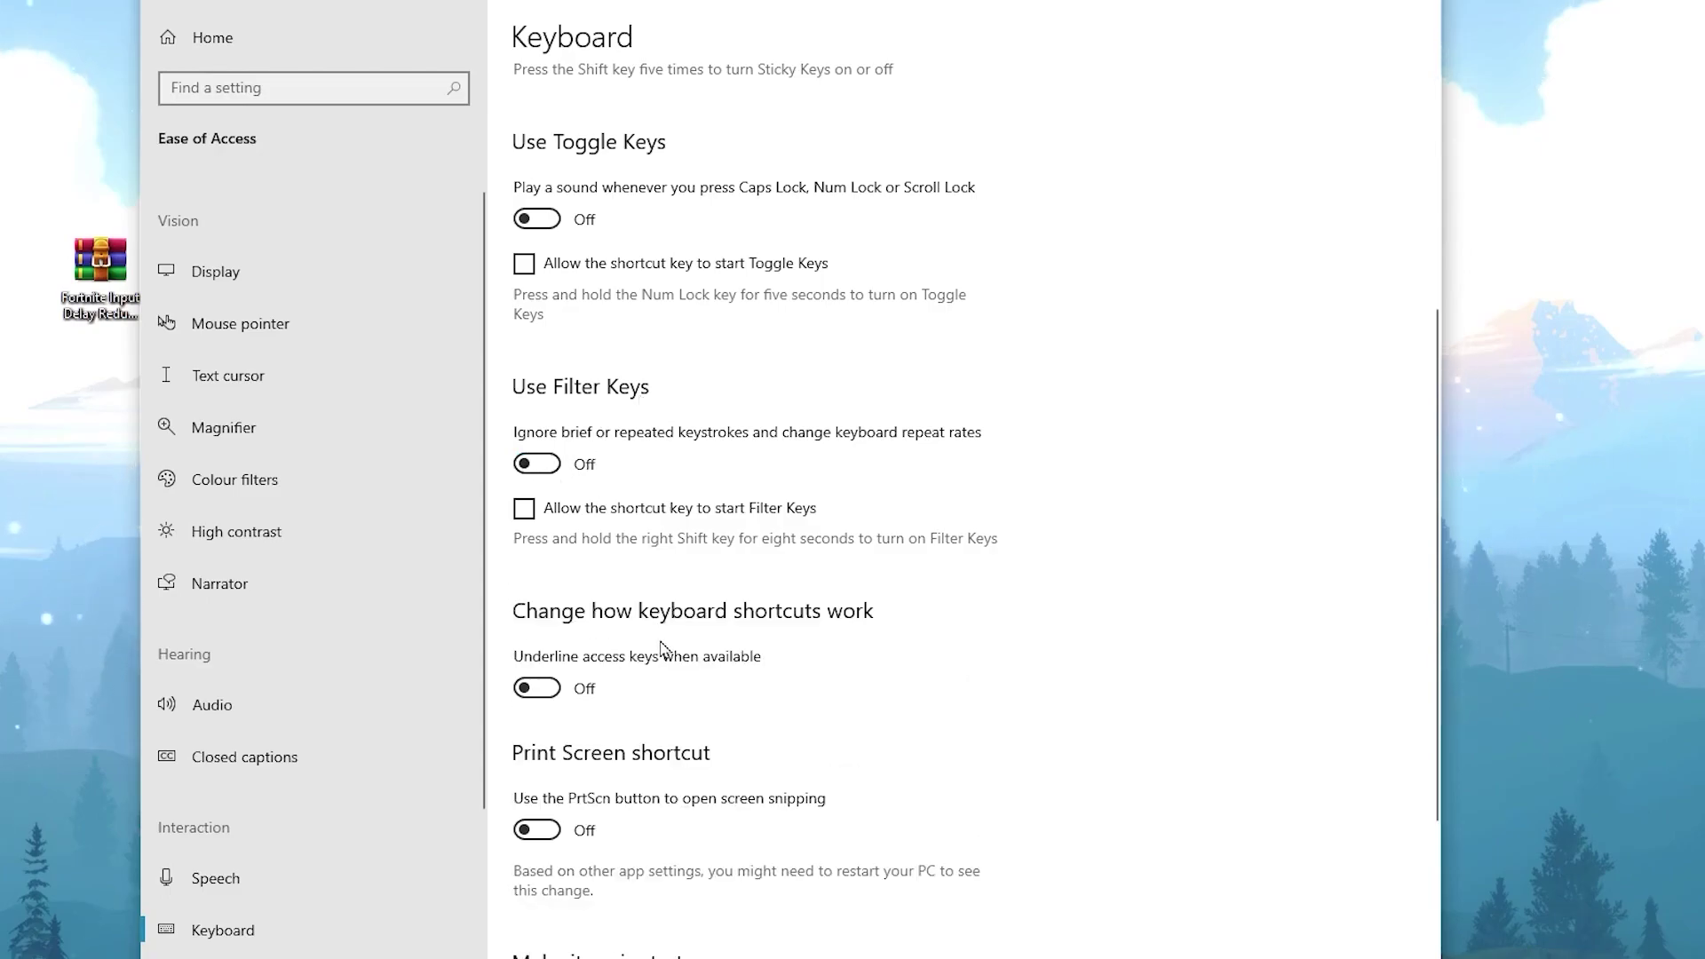
Clear the warning and sound options for keyboard accessibility shortcuts.
scroll(576, 691, down, 3)
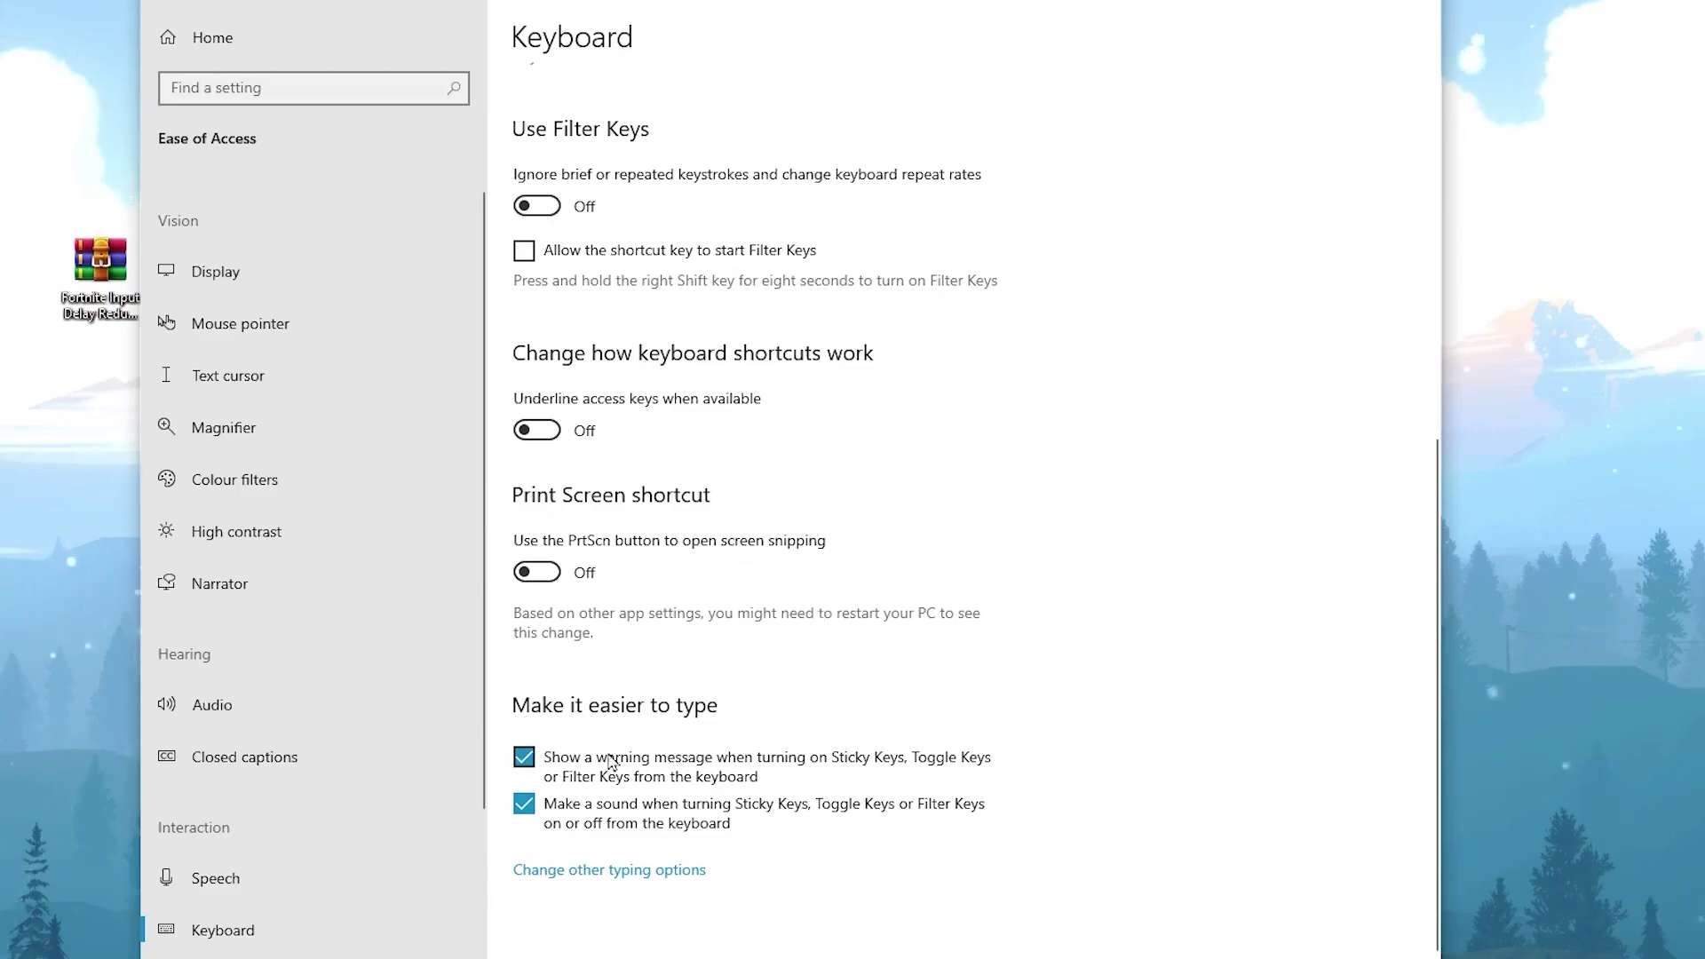
click(524, 757)
click(524, 804)
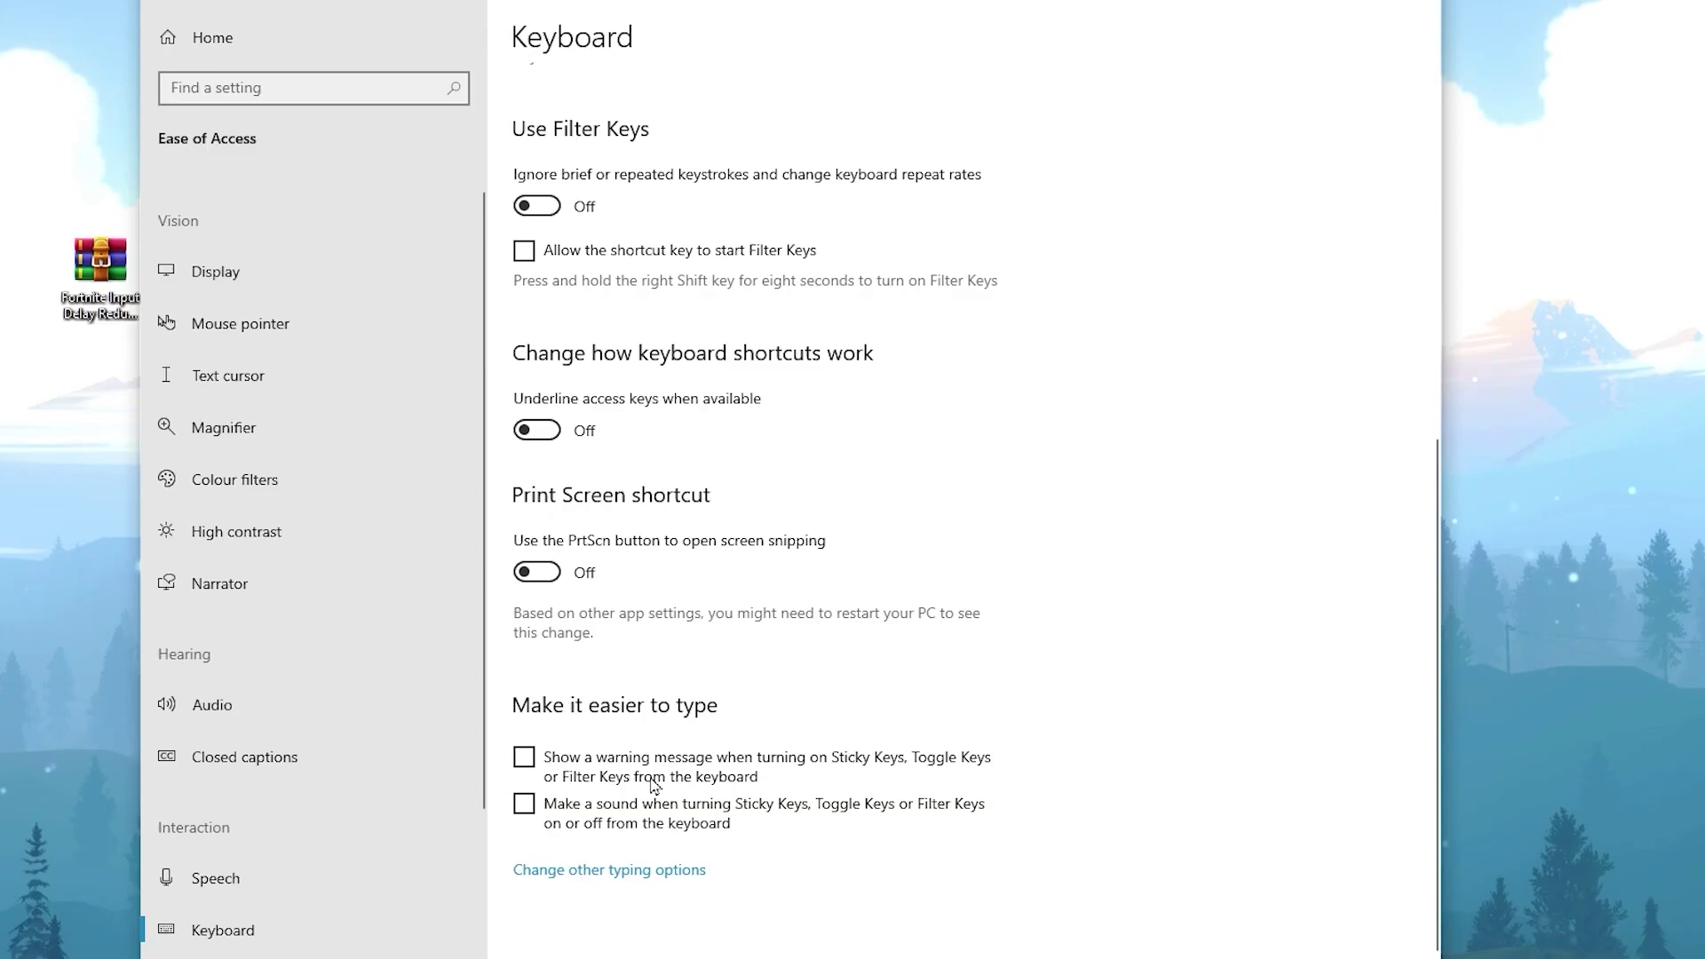